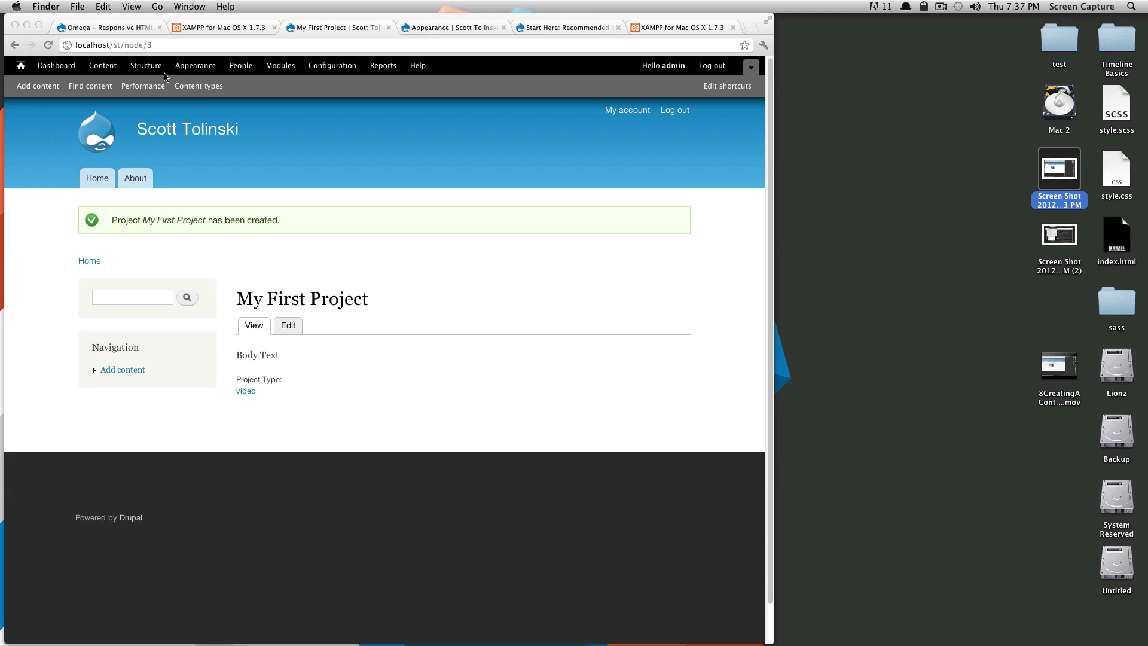
- Go to Manage fields for the Project content type
left_click(182, 89)
left_click(182, 90)
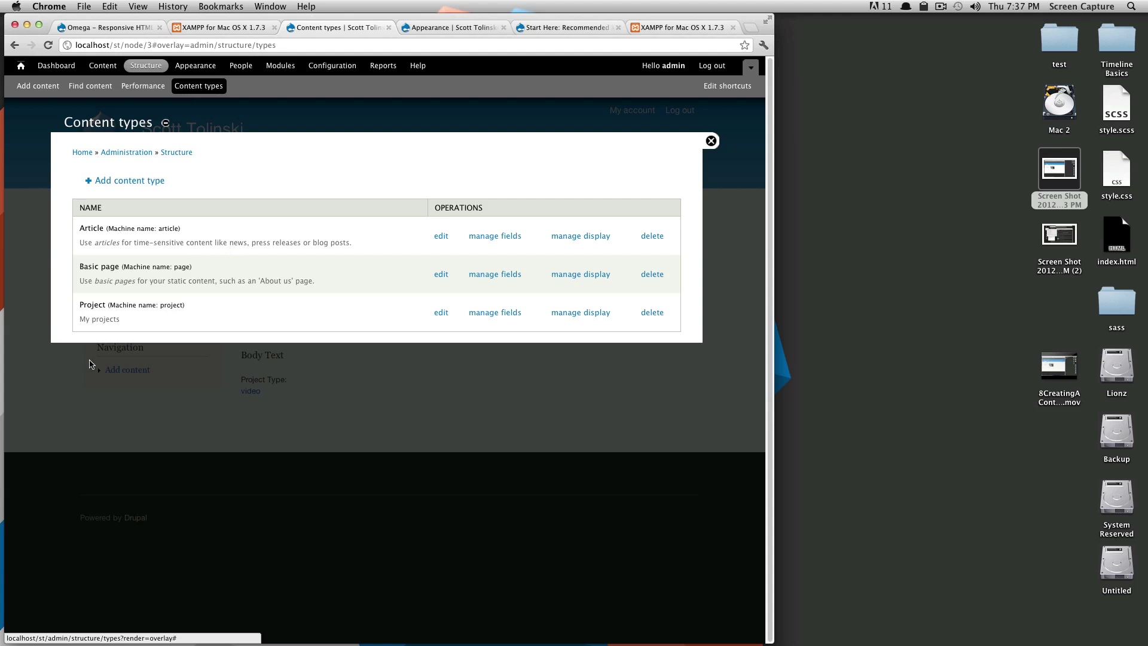
left_click(490, 312)
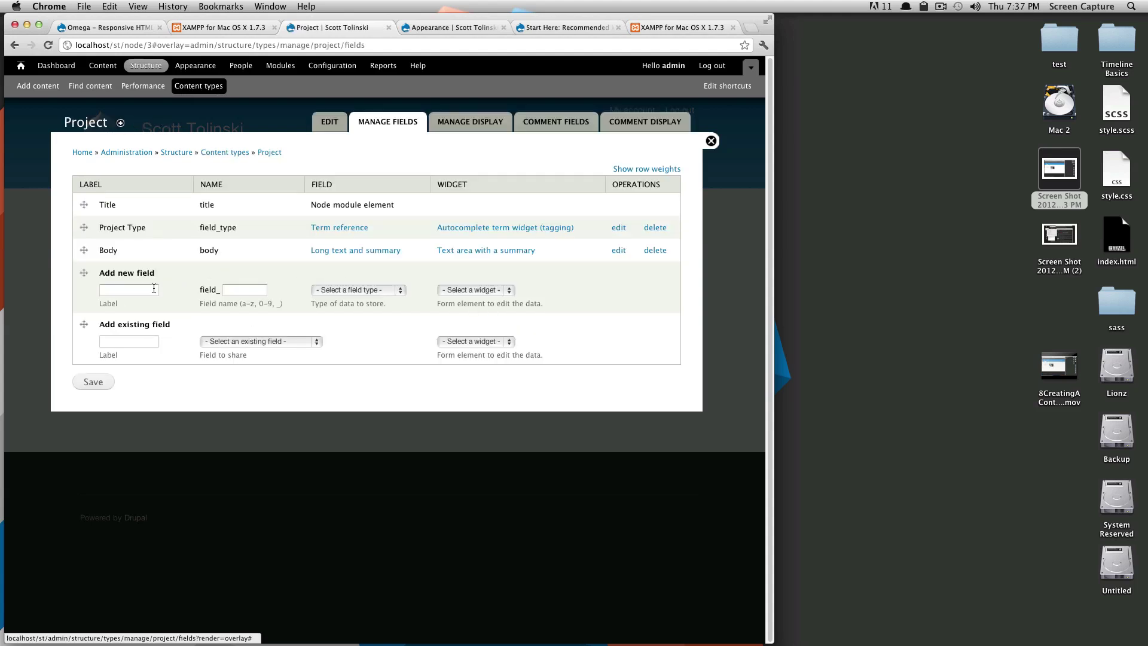
- Add existing field_image labelled 'Project Image', placed between Project Type and Body
left_click(154, 289)
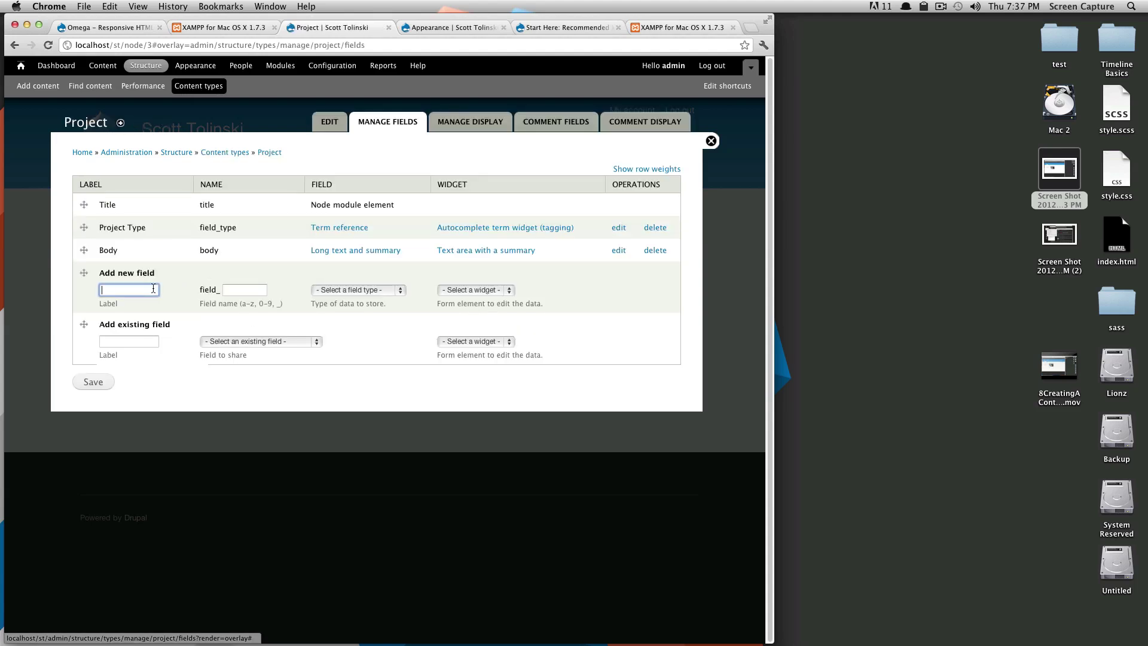
left_click(239, 340)
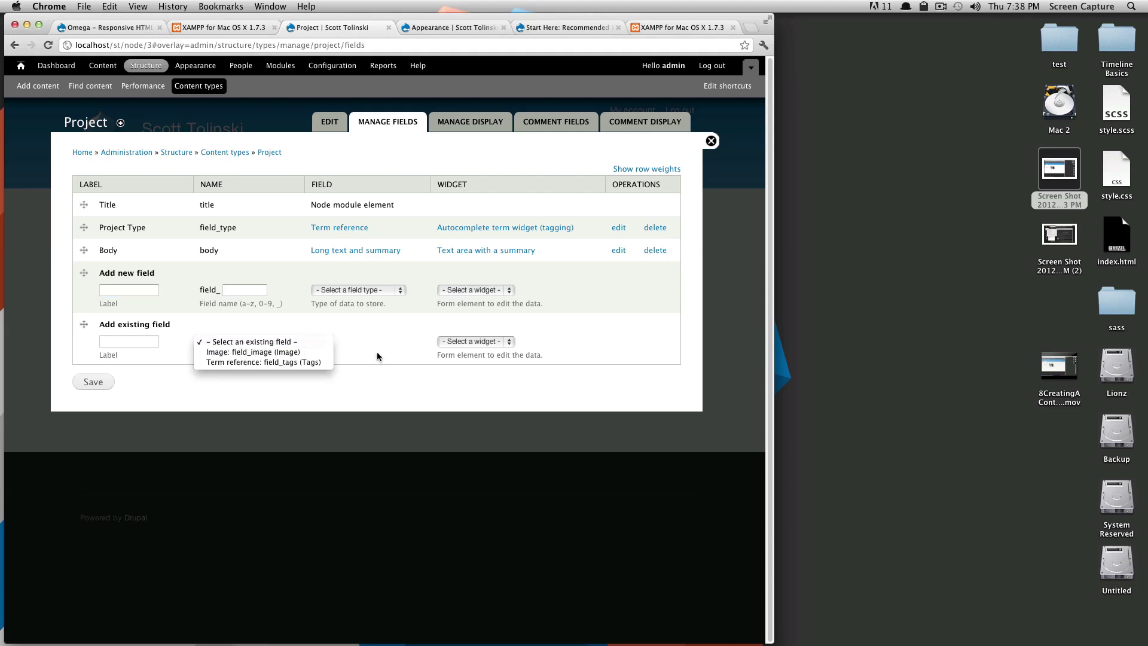
left_click(312, 353)
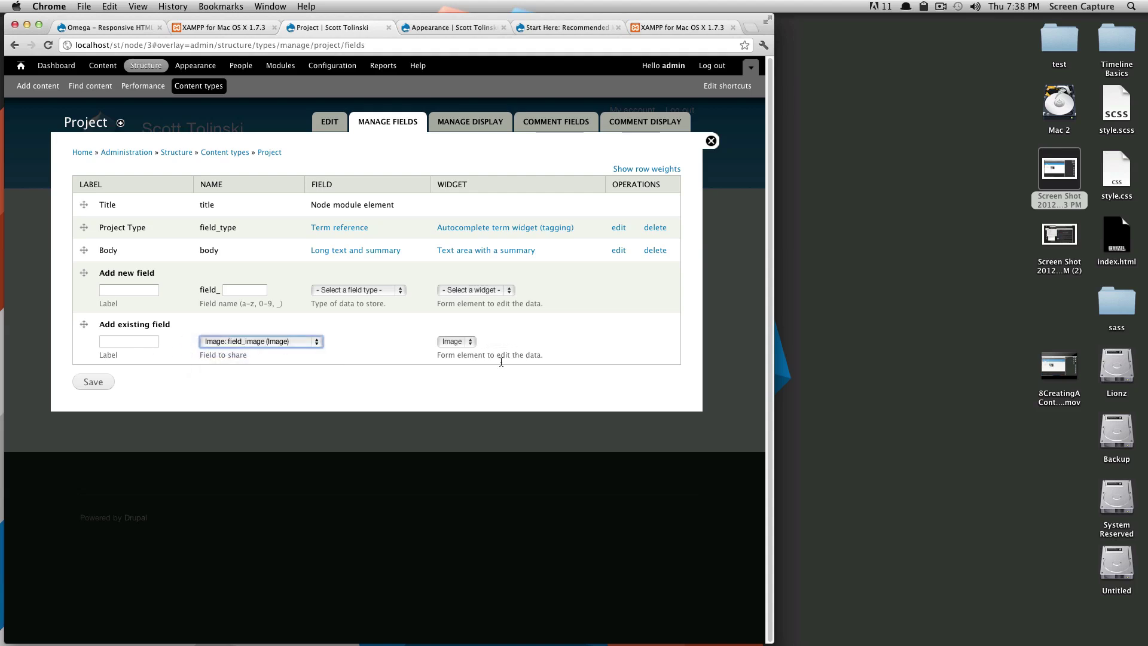
left_click(154, 341)
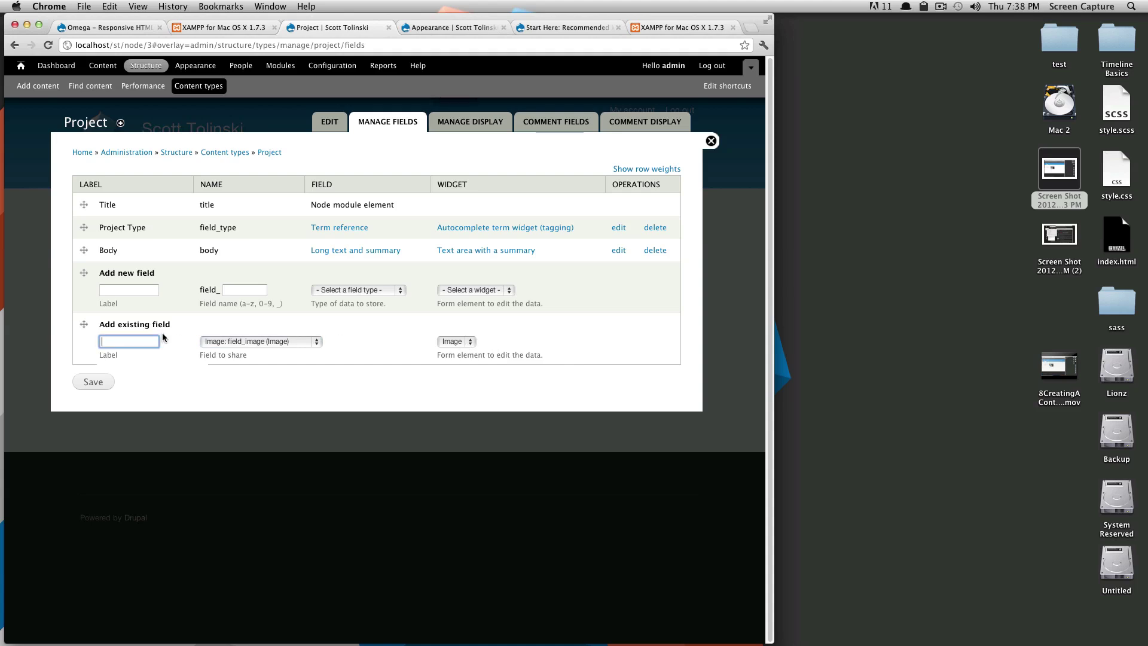
type("Project Image")
left_click_drag(84, 325, 83, 254)
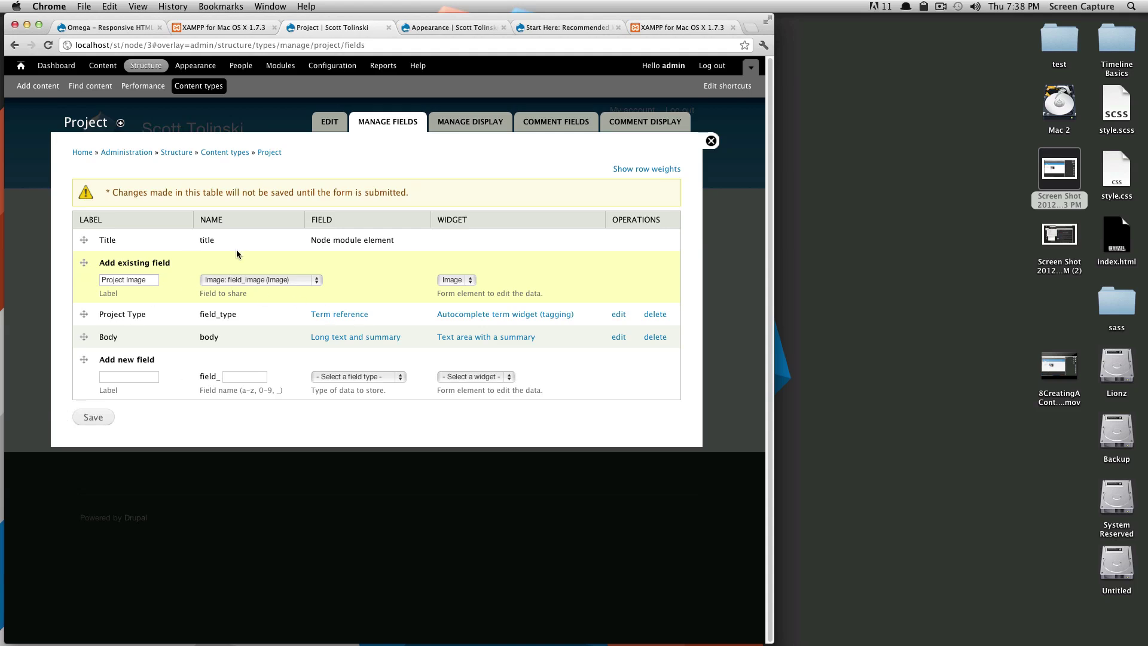
mouse_move(84, 263)
left_mouse_down()
mouse_move(85, 291)
mouse_move(85, 275)
left_mouse_up()
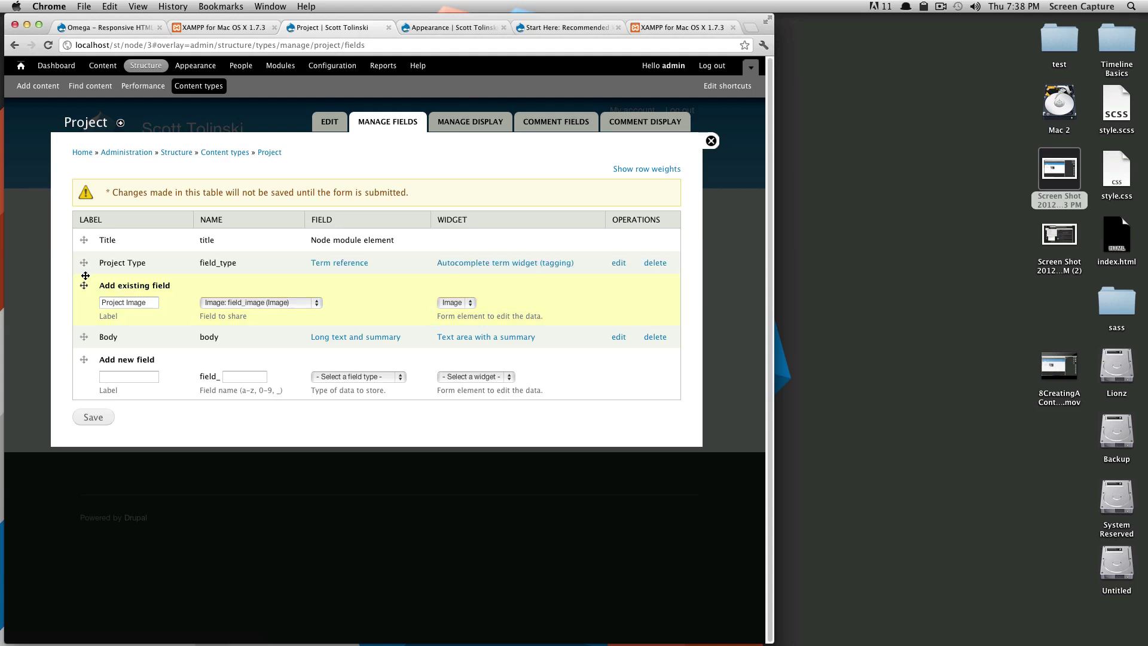
- Save the new Project Image field and review its allowed image file extensions
left_click(94, 416)
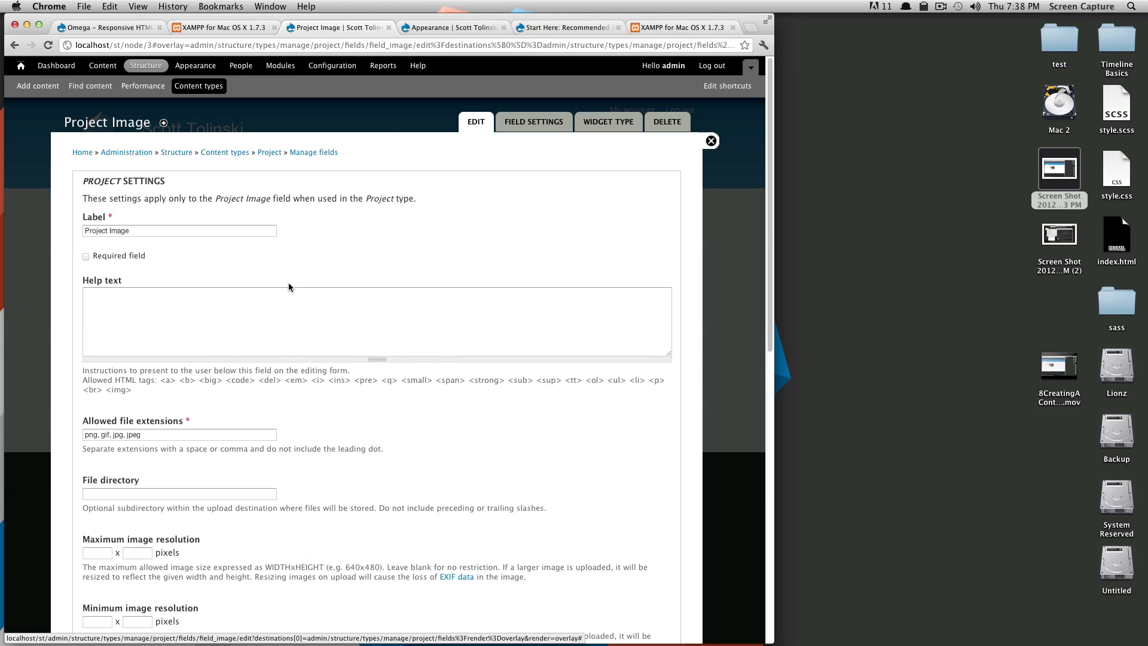
scroll(158, 335, "down", 3)
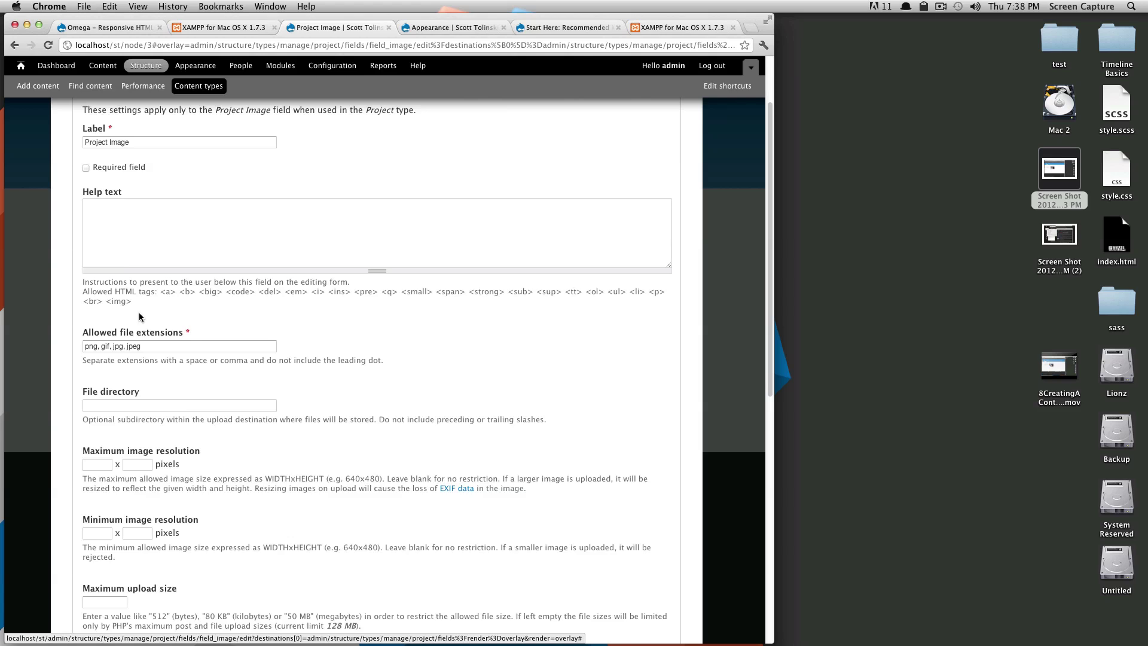
scroll(140, 317, "down", 3)
left_click(92, 238)
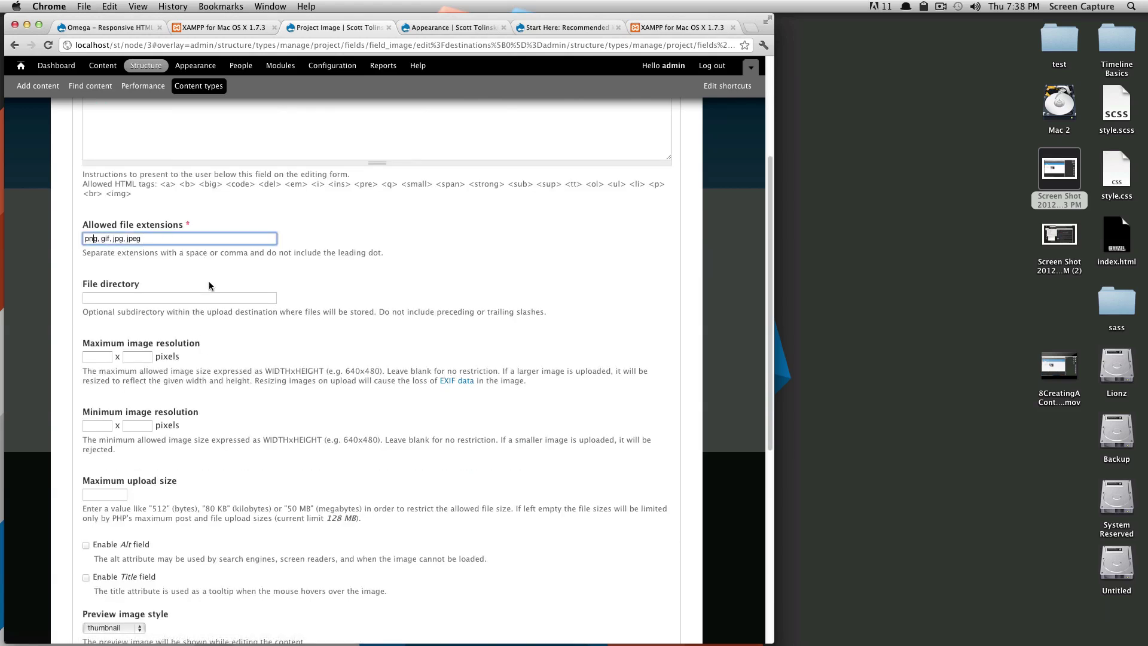
scroll(234, 285, "down", 3)
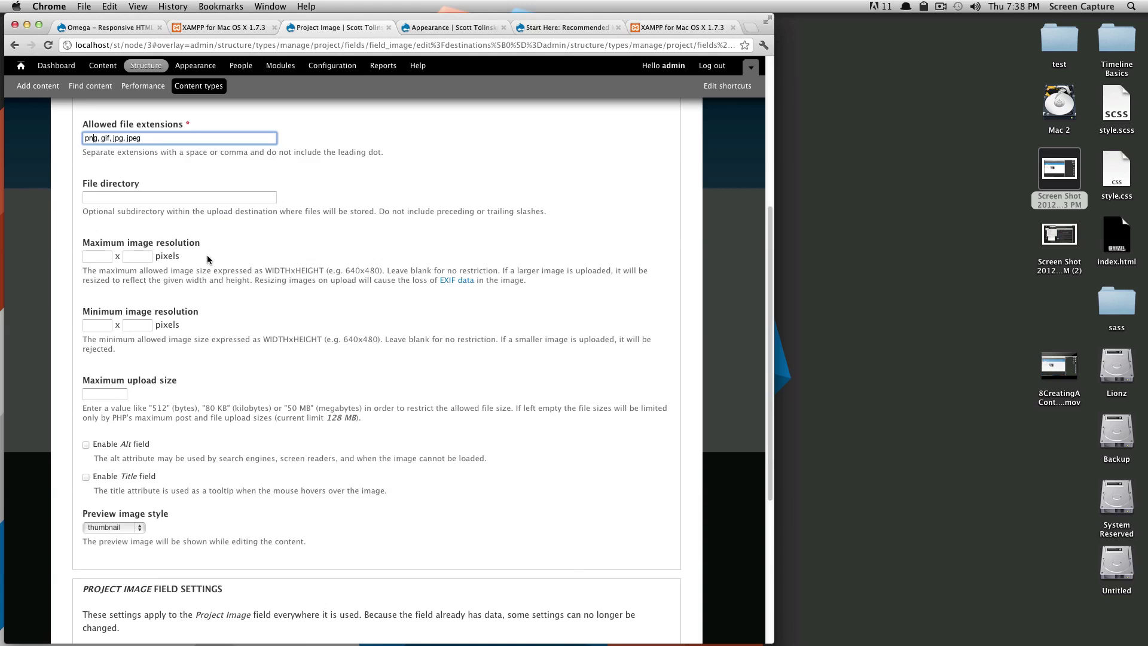
scroll(207, 257, "down", 1)
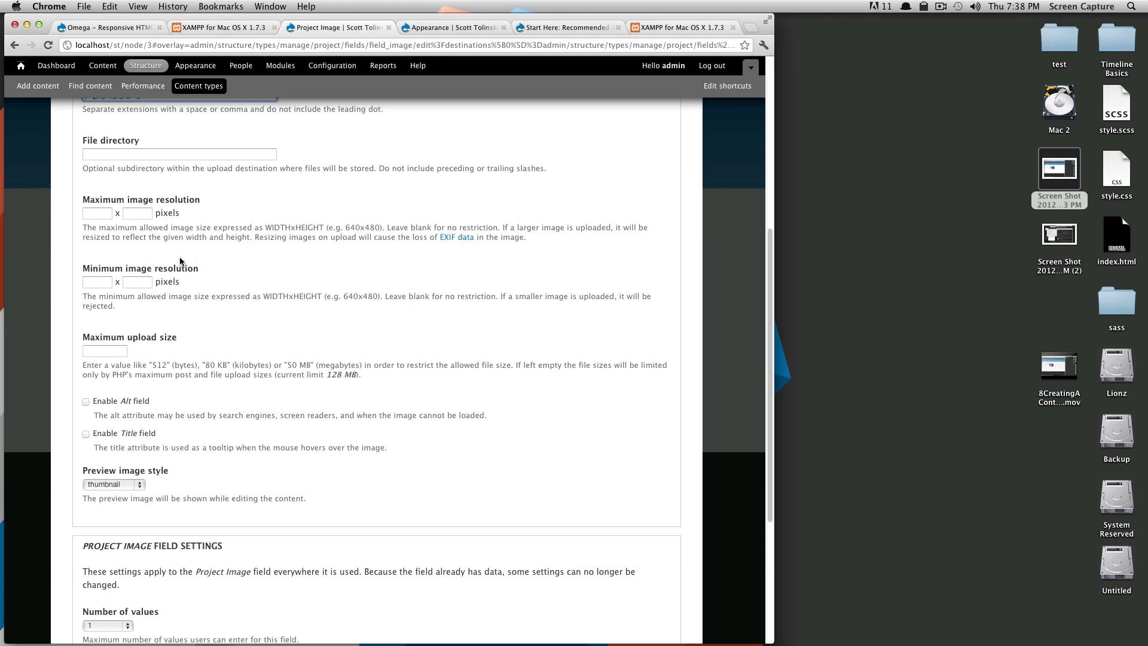
scroll(201, 297, "down", 3)
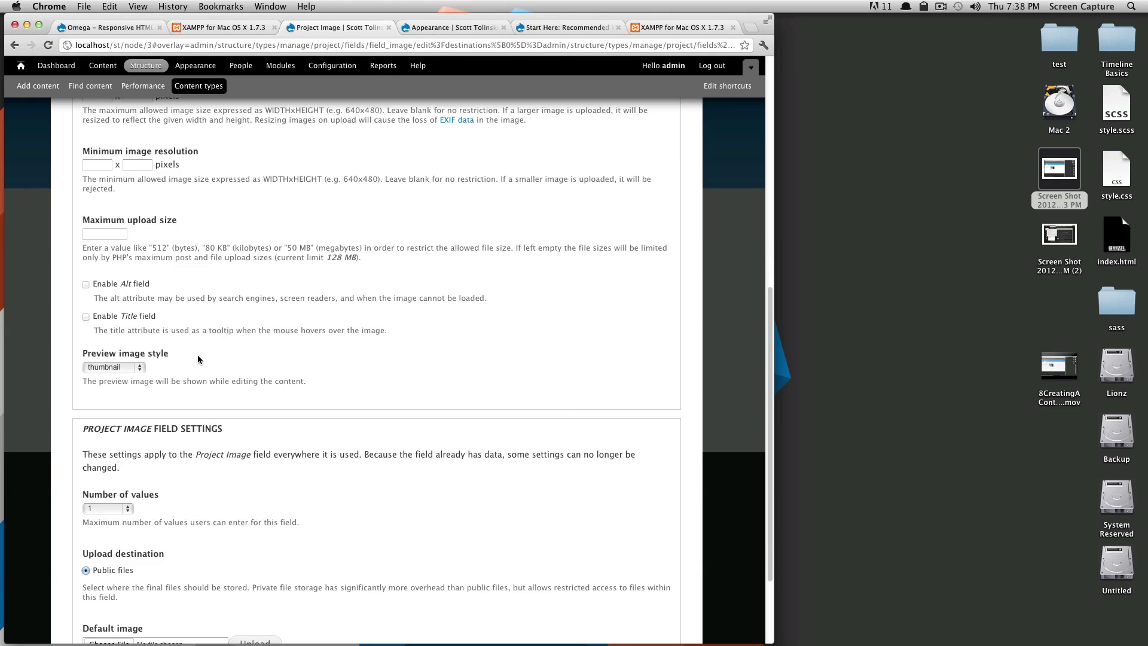
- Keep the Project Image preview image style at thumbnail
left_click(134, 368)
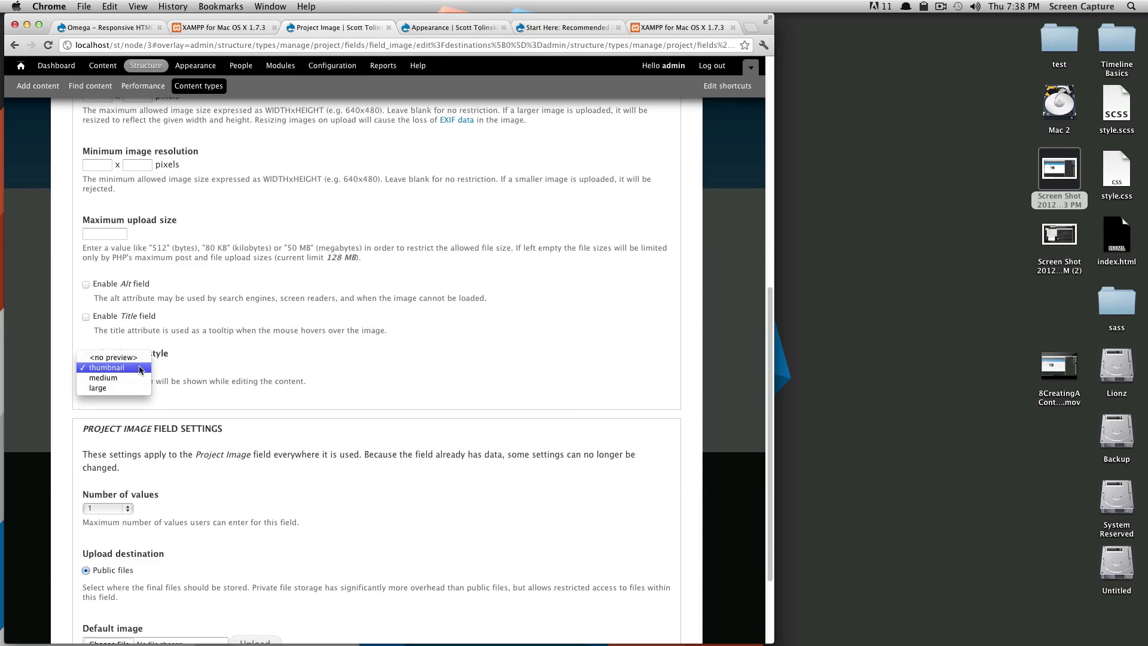
left_click(139, 365)
left_click(139, 366)
left_click(197, 370)
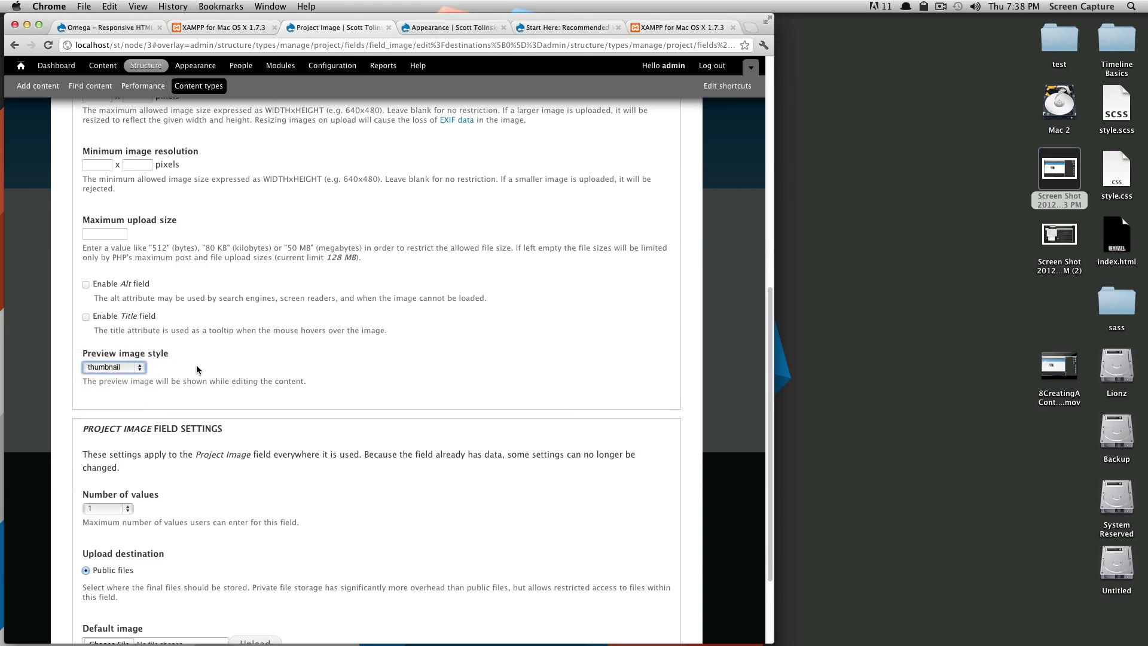
left_click(137, 367)
left_click(212, 362)
scroll(213, 363, "down", 3)
left_click(279, 356)
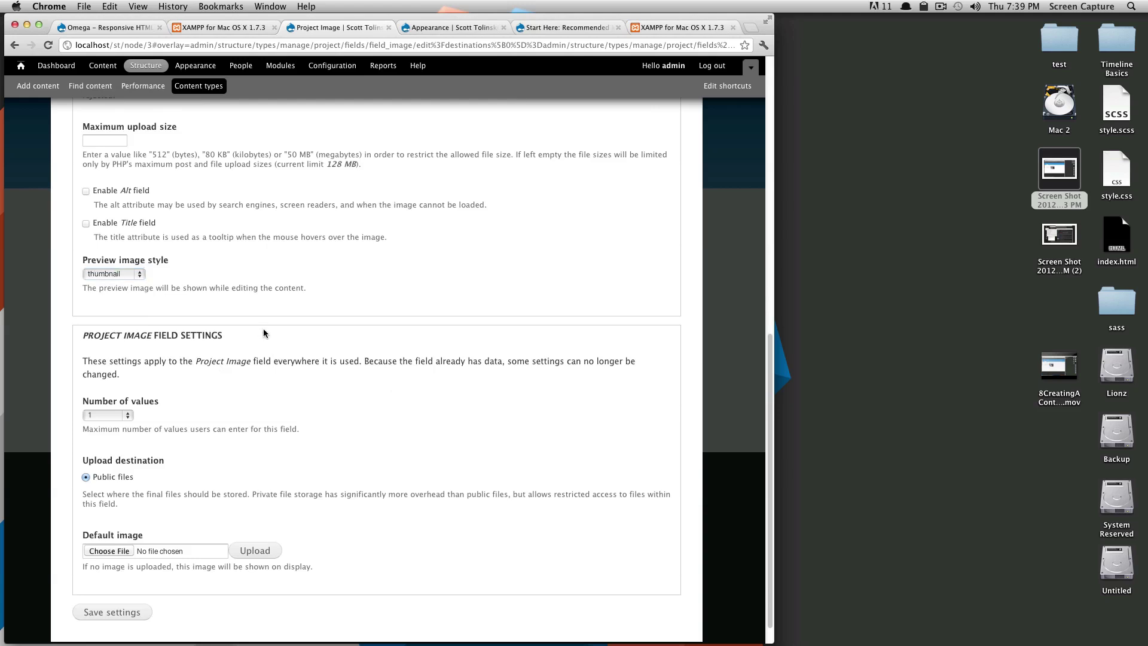
scroll(227, 341, "down", 1)
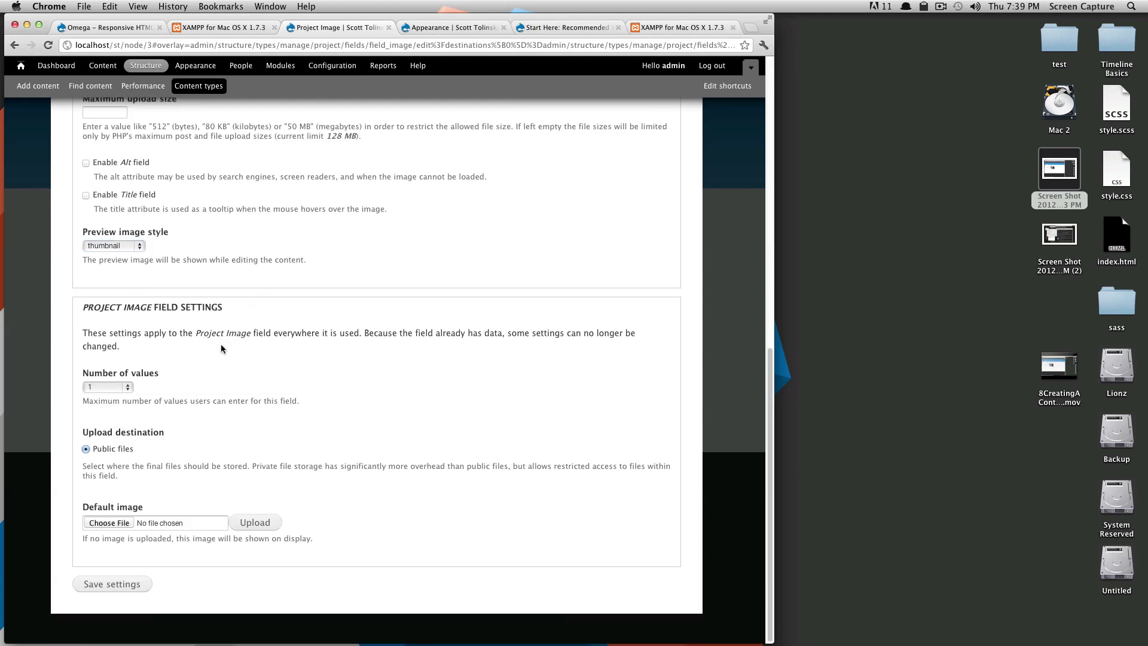
- Allow Unlimited values, keep public file storage, and save the field settings
left_click(108, 387)
left_click(120, 375)
left_click(166, 405)
left_click(114, 450)
left_click(118, 581)
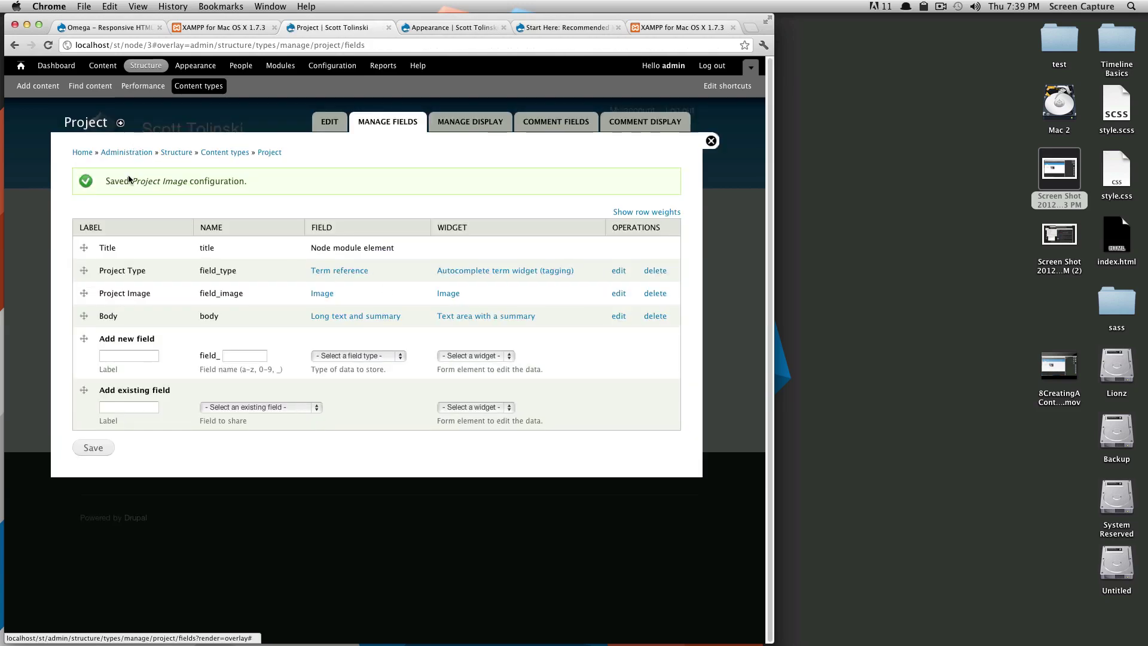
- Open Find content and edit My First Project
left_click_drag(125, 181, 247, 181)
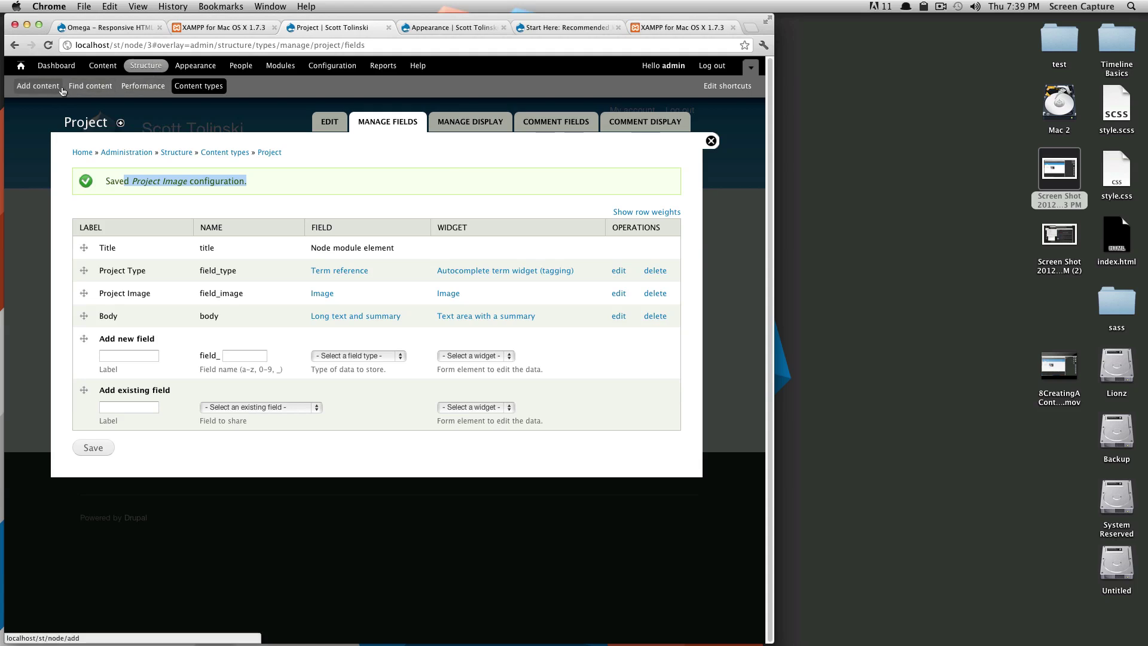
left_click(89, 87)
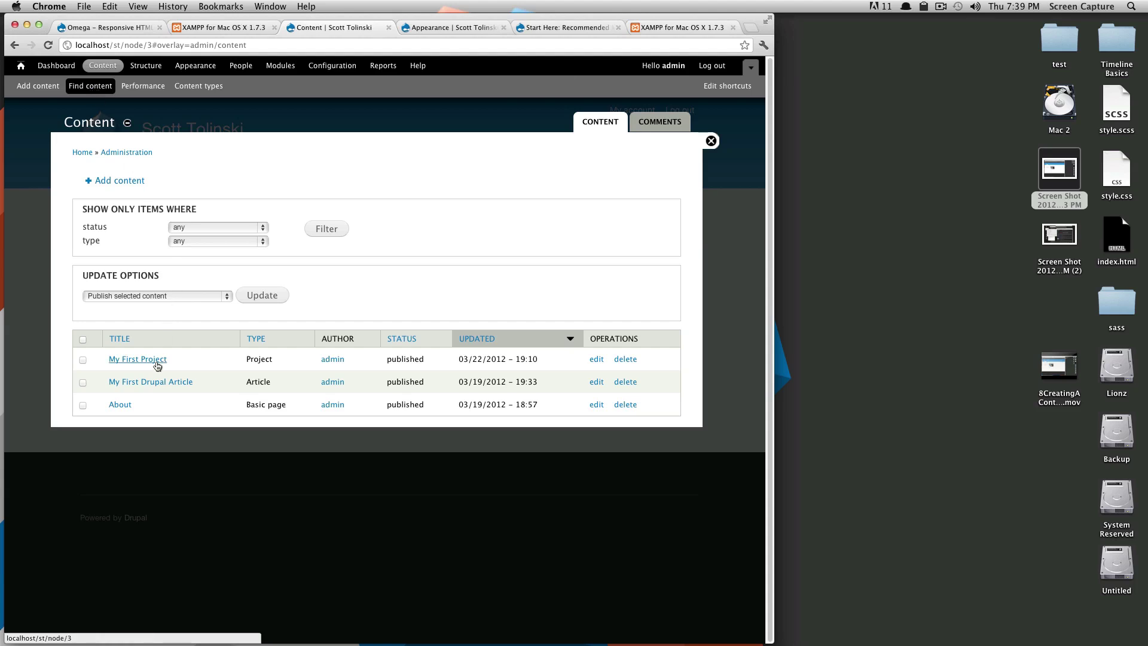
left_click(596, 359)
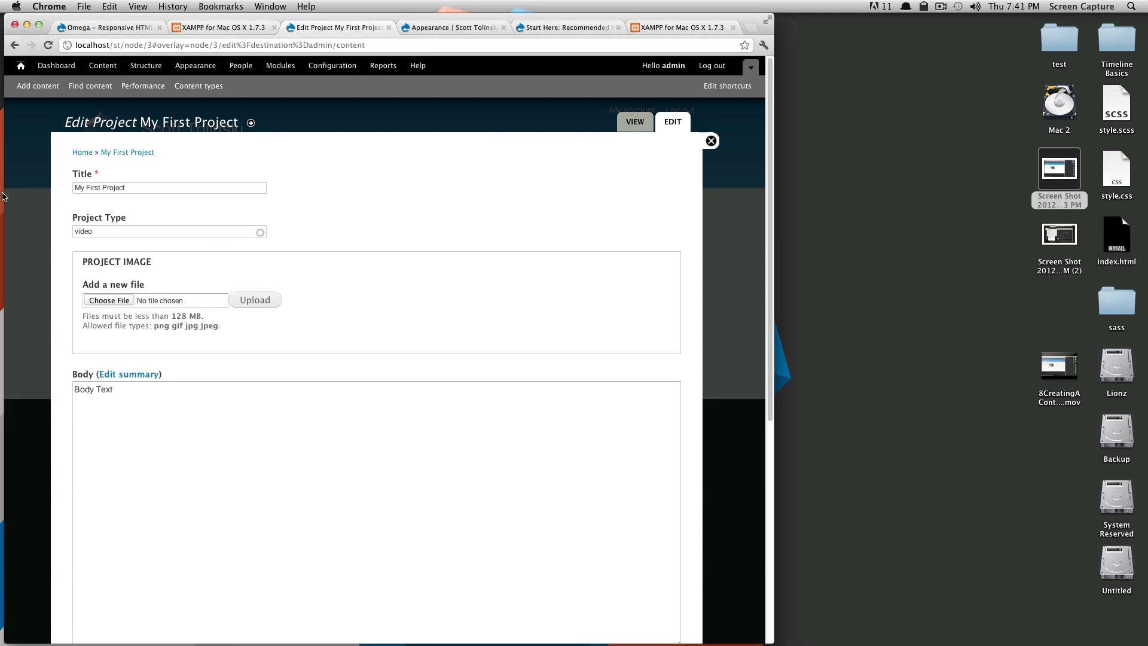
- Upload 'Screen Shot 2012-03-22 at 7.01.23 PM' as My First Project's Project Image
left_click(102, 303)
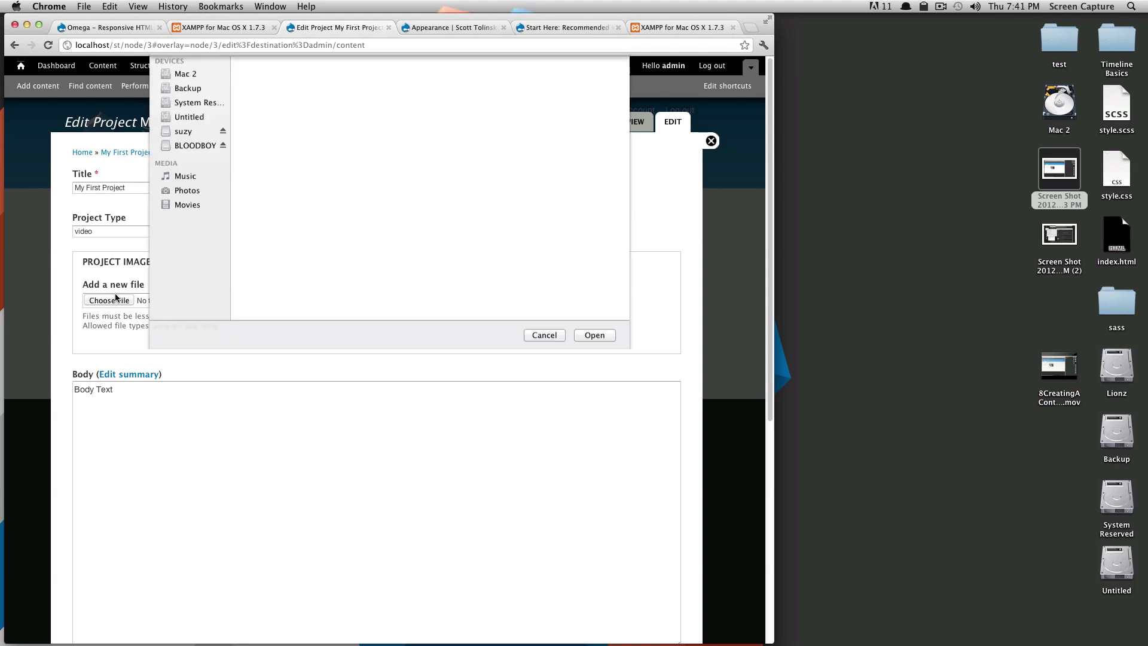
left_click(426, 124)
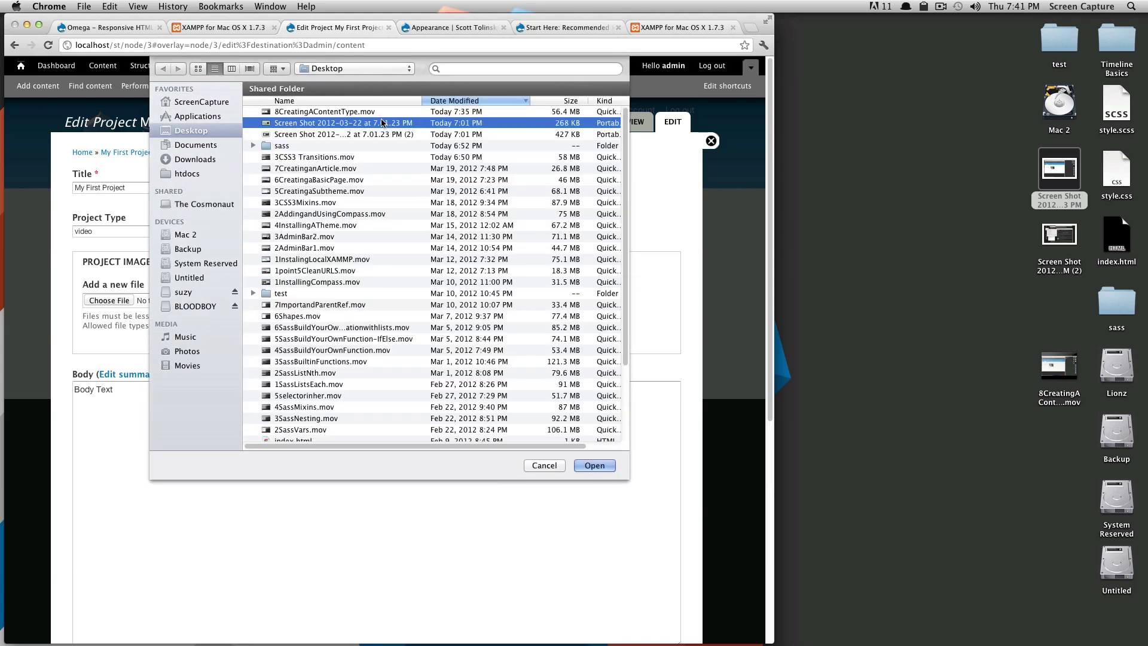
left_click(594, 465)
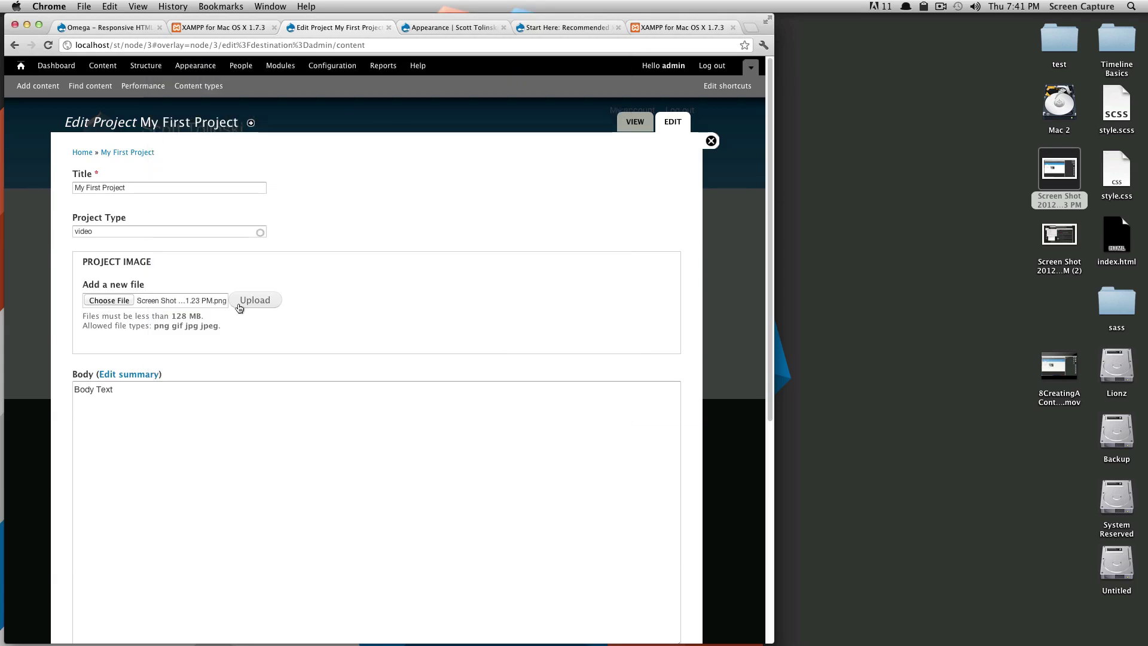
left_click(254, 301)
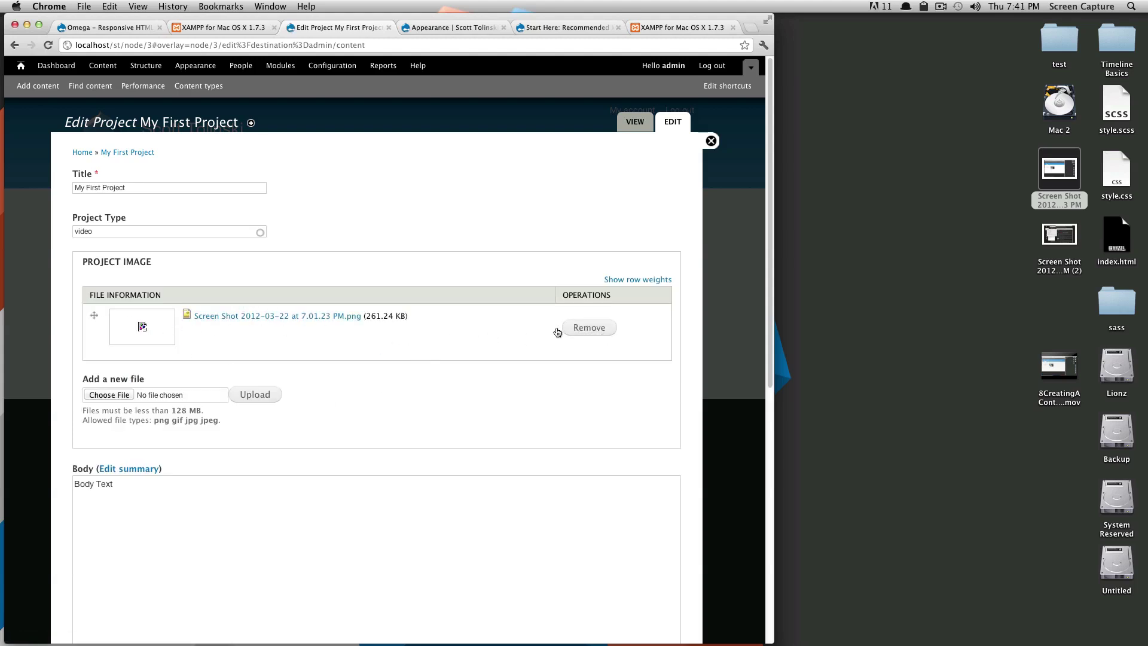
right_click(138, 332)
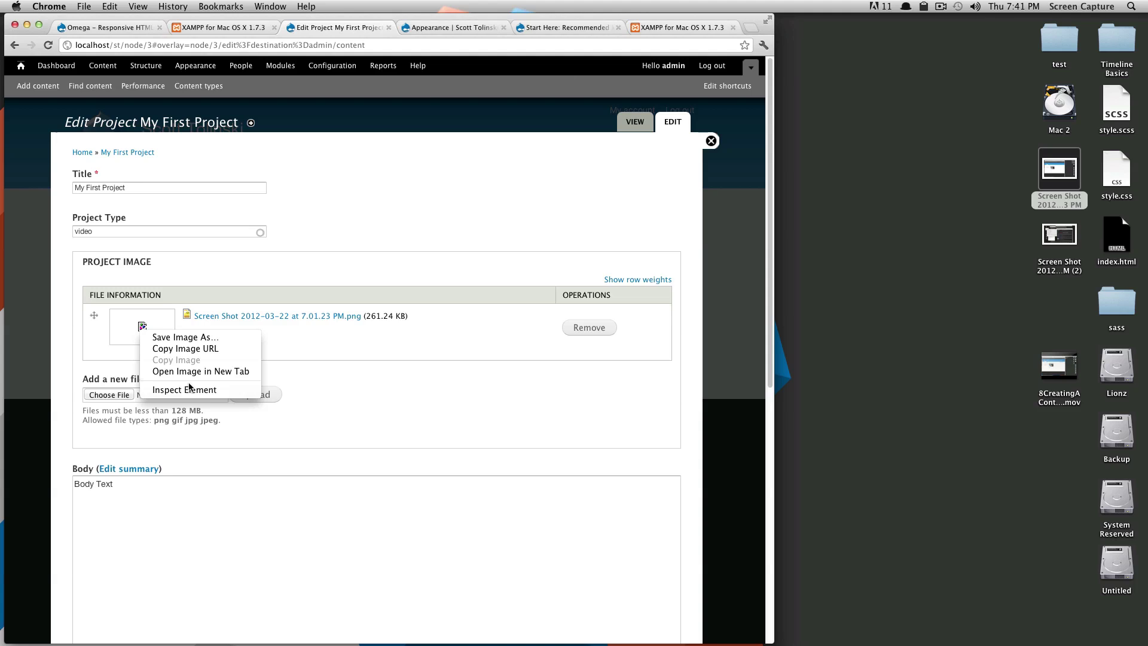
left_click(377, 348)
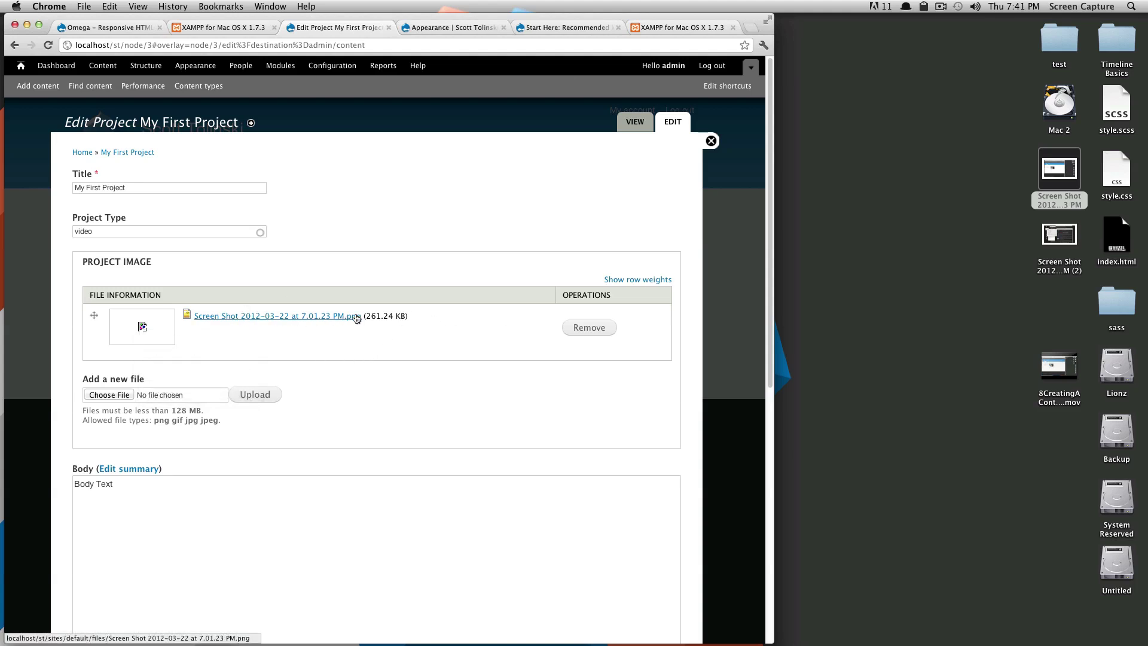
scroll(522, 397, "down", 10)
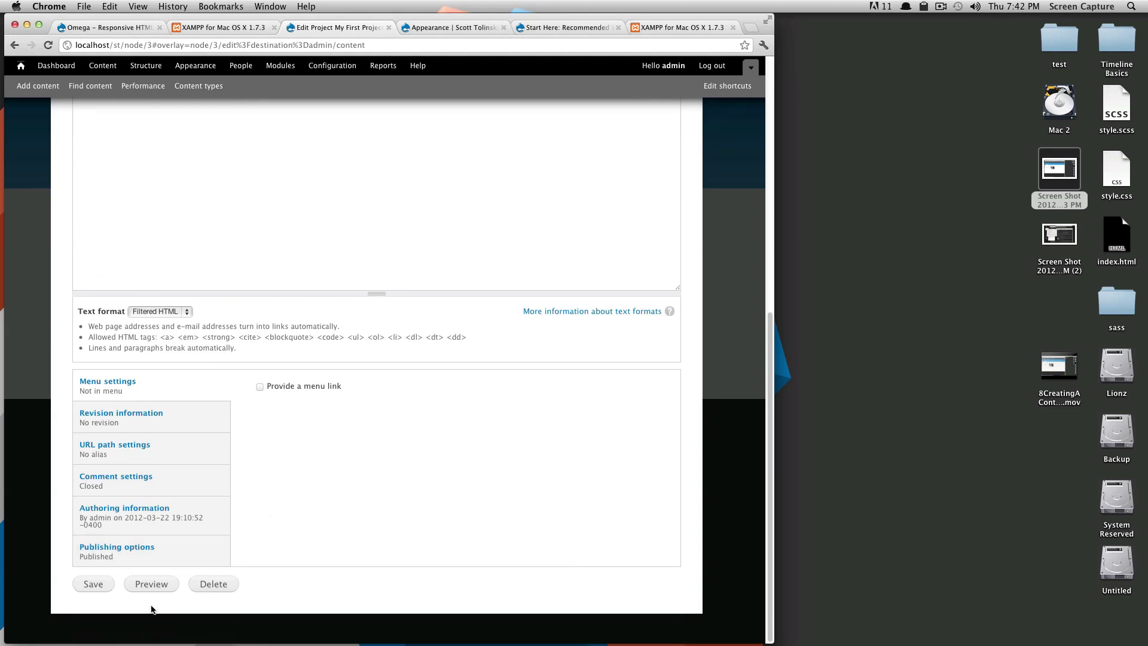
- Save My First Project and review its Image and Project Type fields on the page
left_click(107, 582)
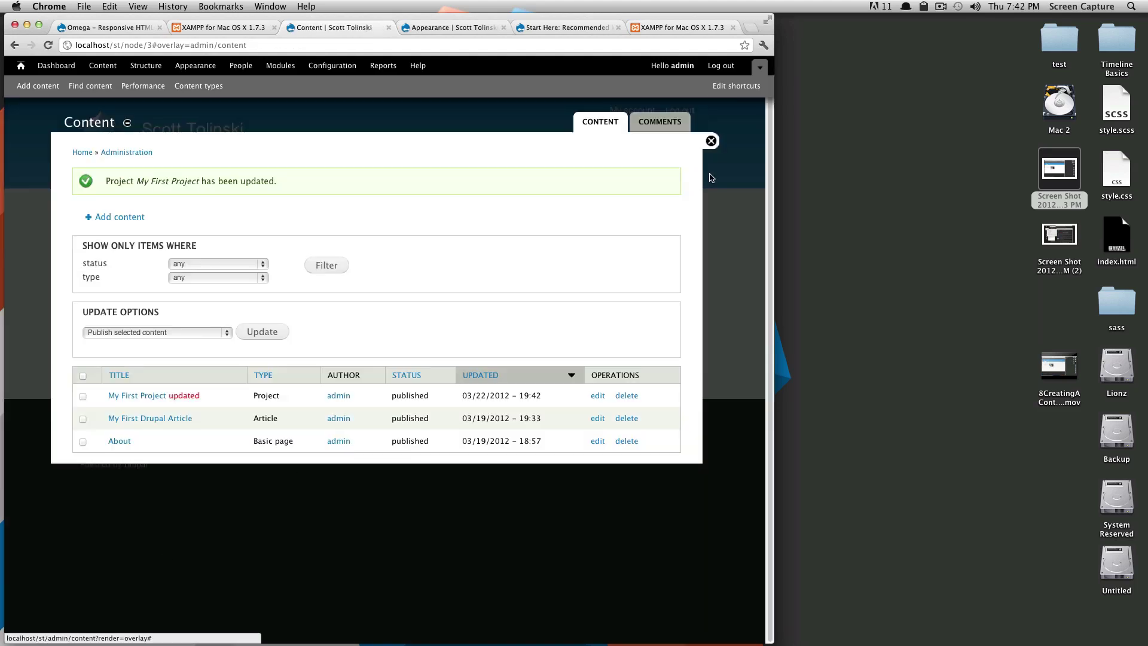
left_click(145, 396)
scroll(445, 417, "down", 10)
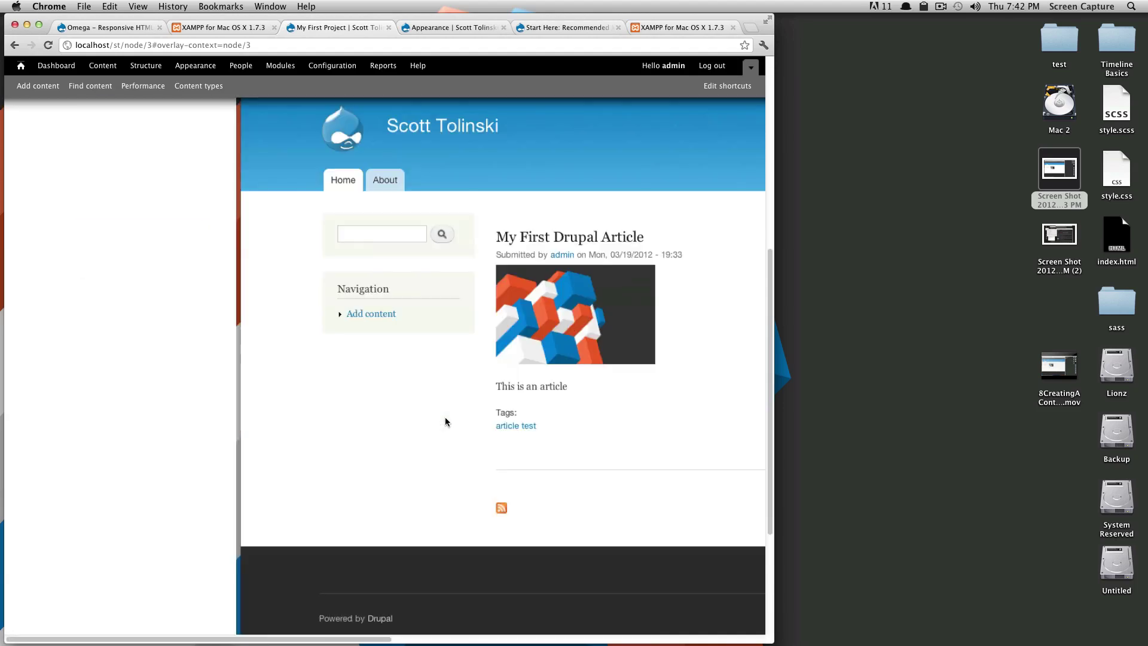
scroll(417, 440, "up", 10)
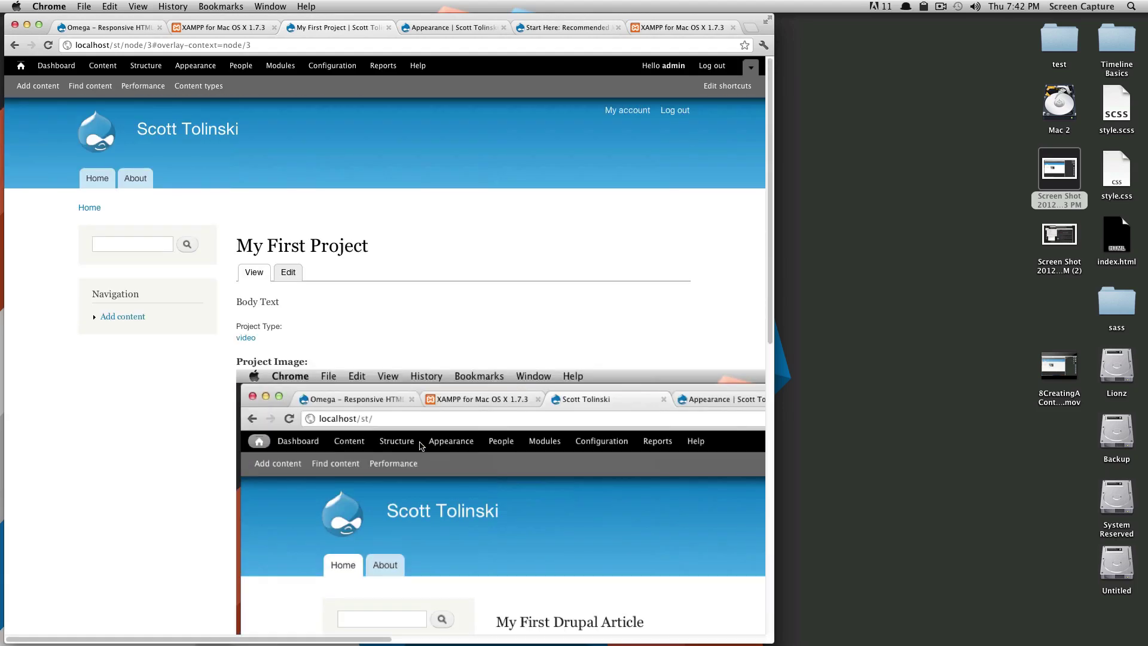
double_click(292, 362)
left_click(319, 366)
left_click_drag(283, 326, 238, 301)
- In Project's Manage display, move Project Image to the top of the field order
left_click(203, 85)
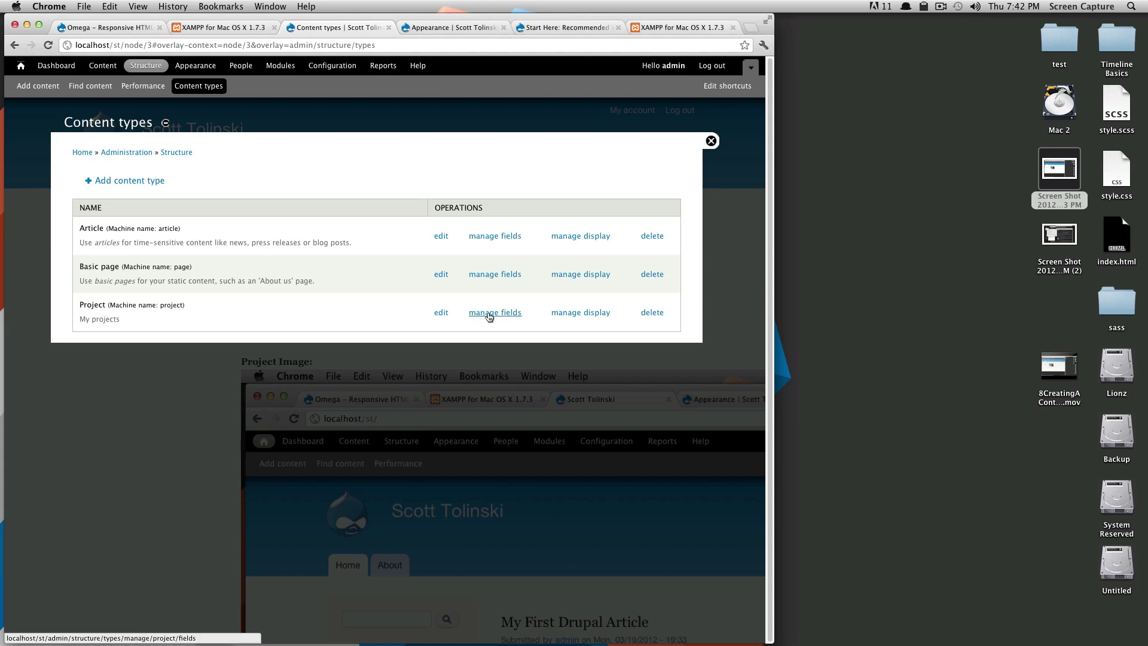
left_click(583, 312)
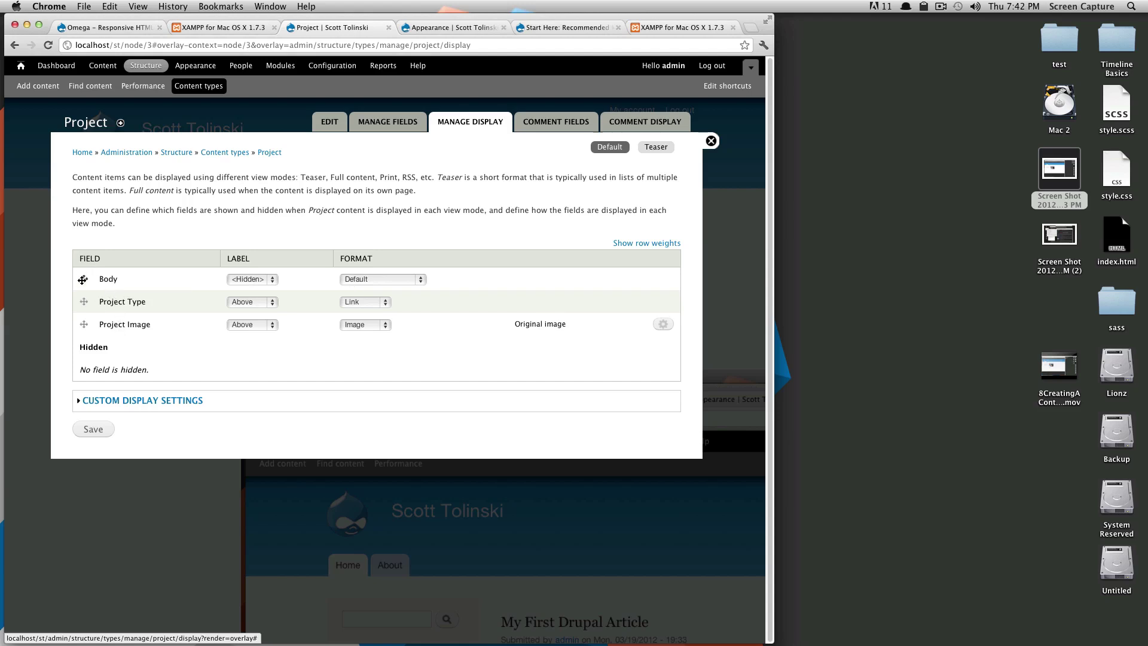
left_click_drag(85, 325, 88, 286)
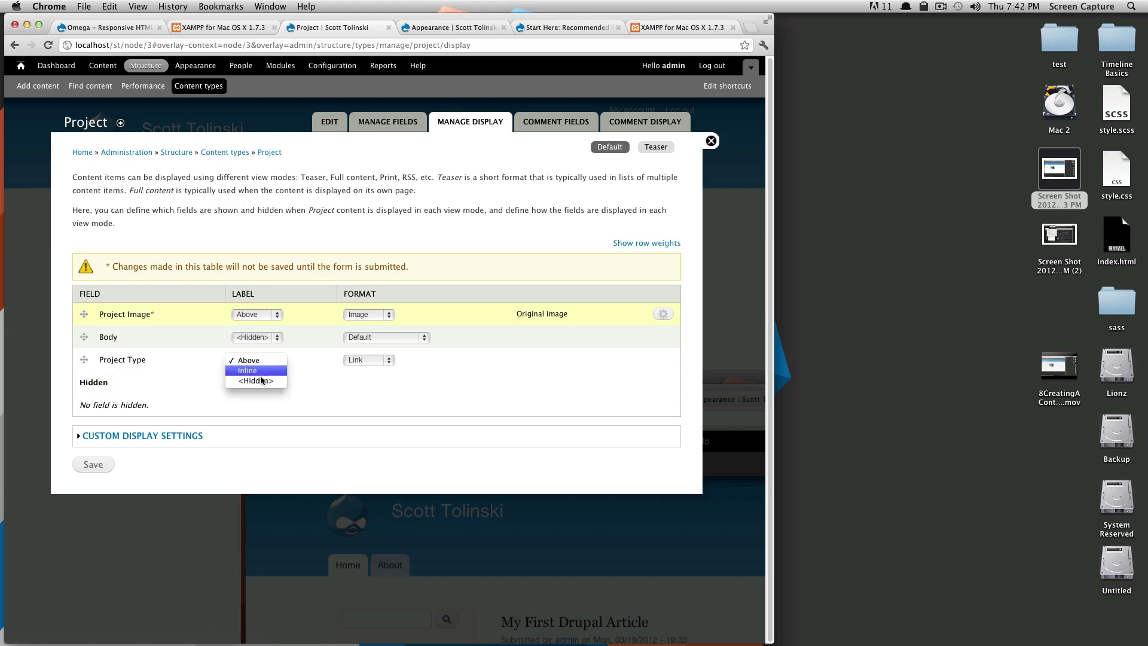
- Set the Project Type and Project Image labels to <Hidden>
left_click(260, 381)
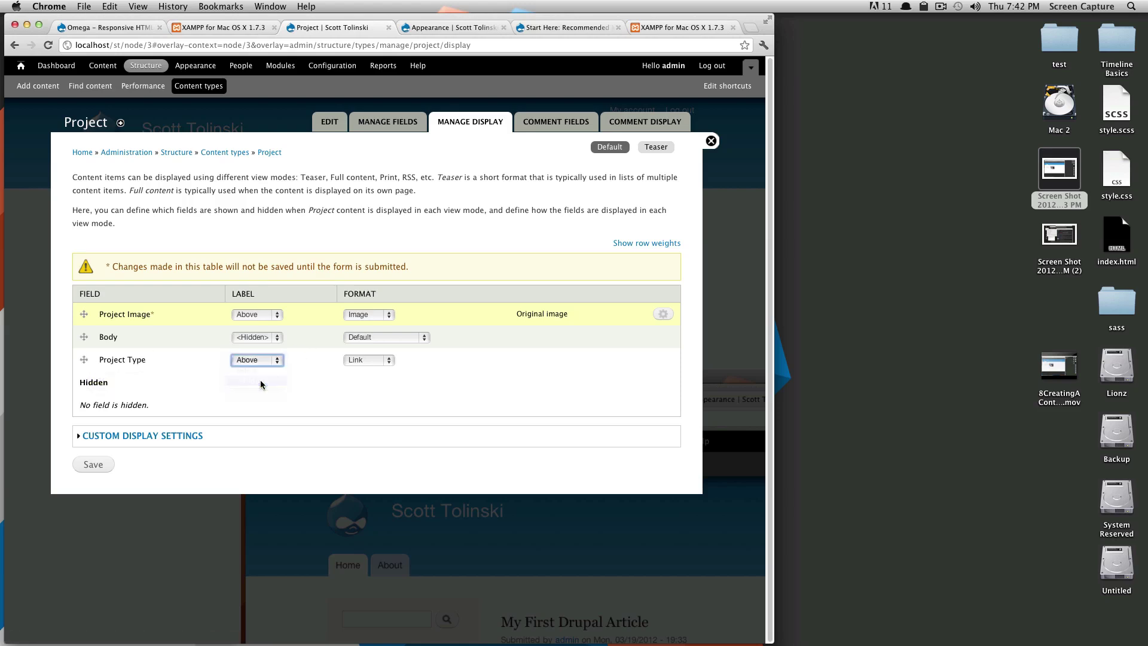
left_click(261, 317)
left_click(261, 317)
left_click(260, 317)
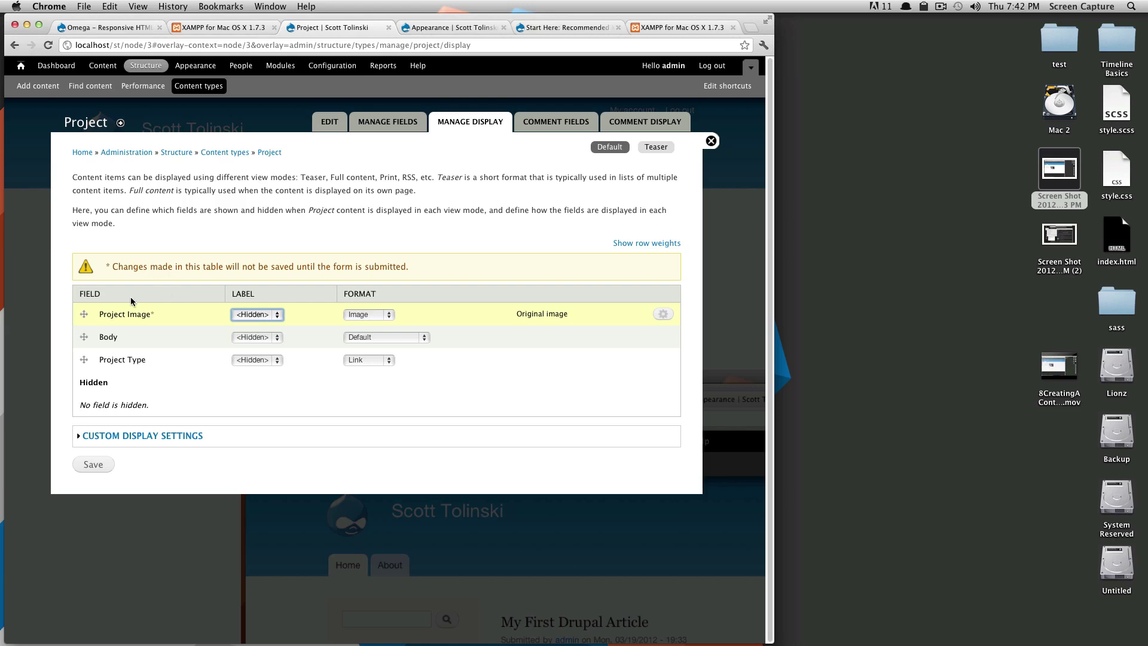
left_click(258, 315)
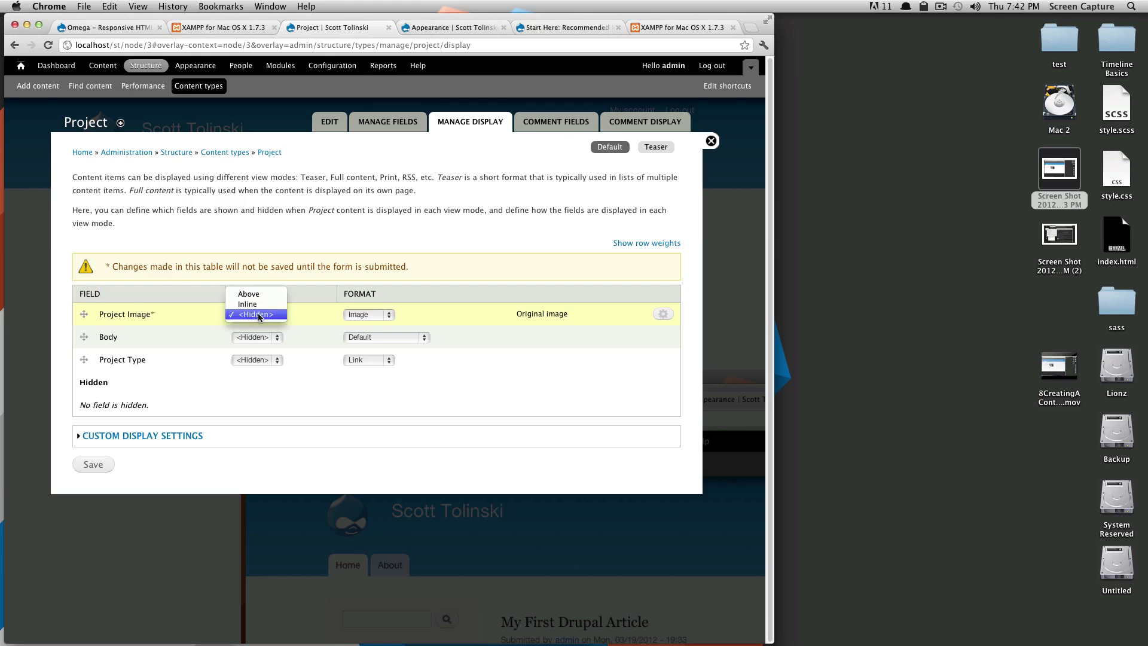
left_click(274, 315)
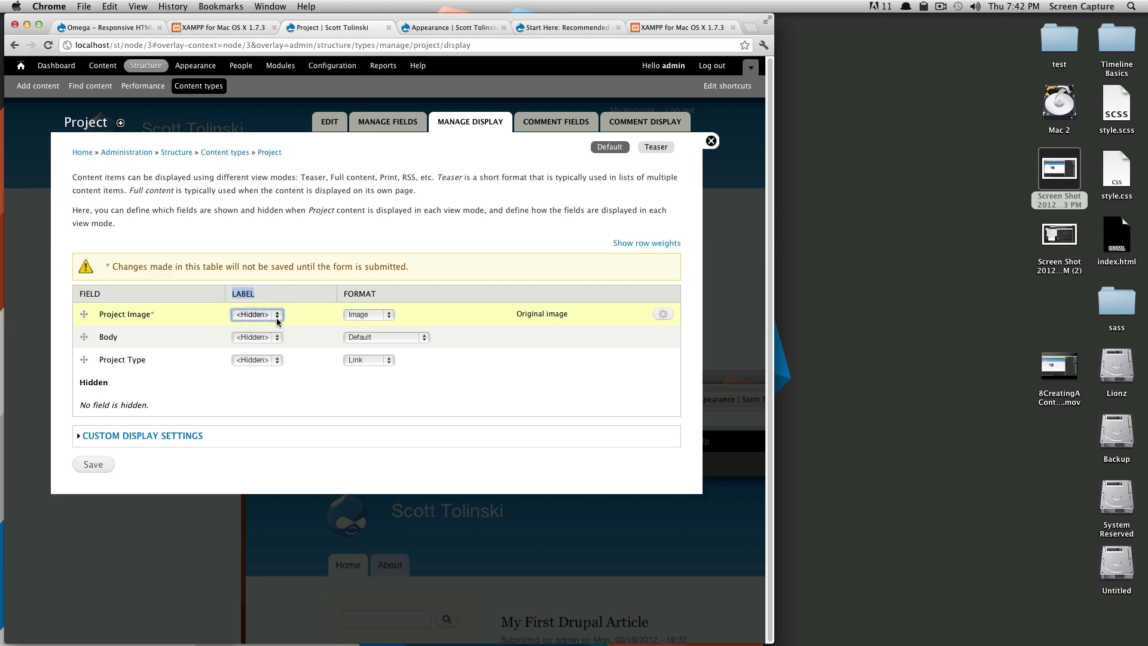
left_click(375, 292)
- Change Project Image's format setting to image style 'medium' and apply it
left_click(662, 316)
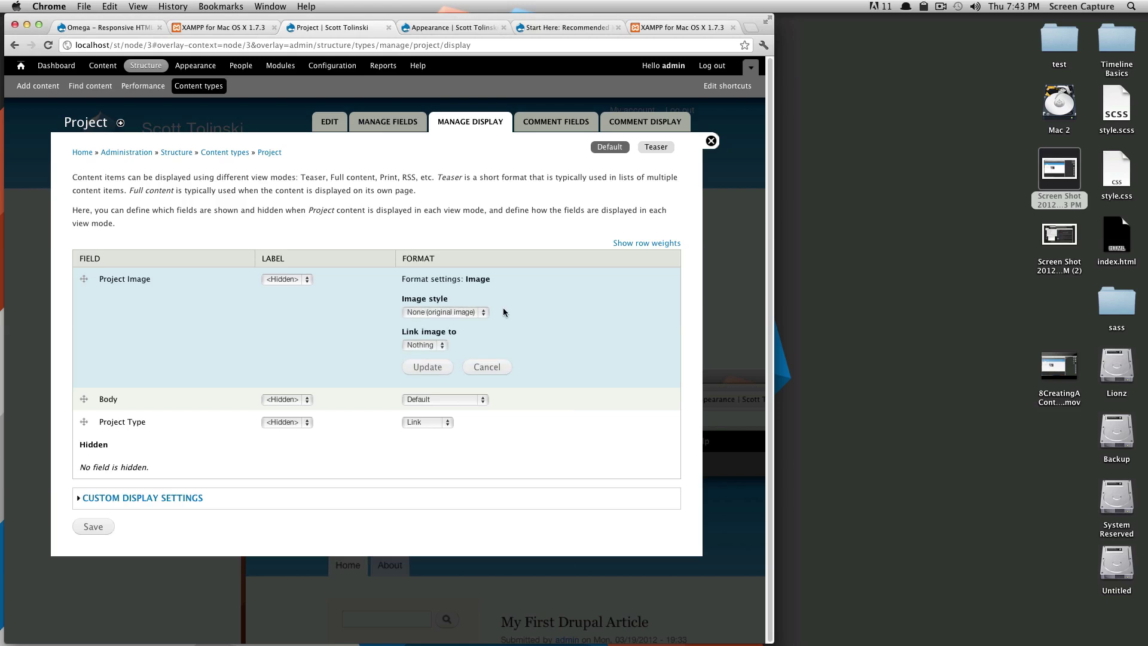
left_click(470, 315)
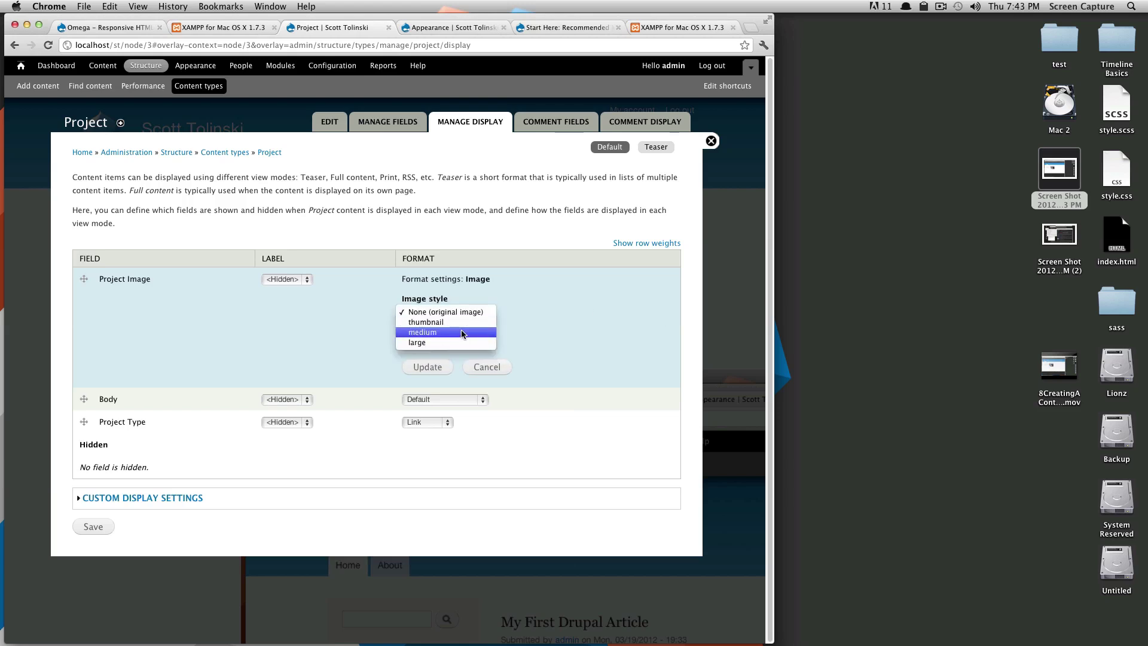
left_click(462, 333)
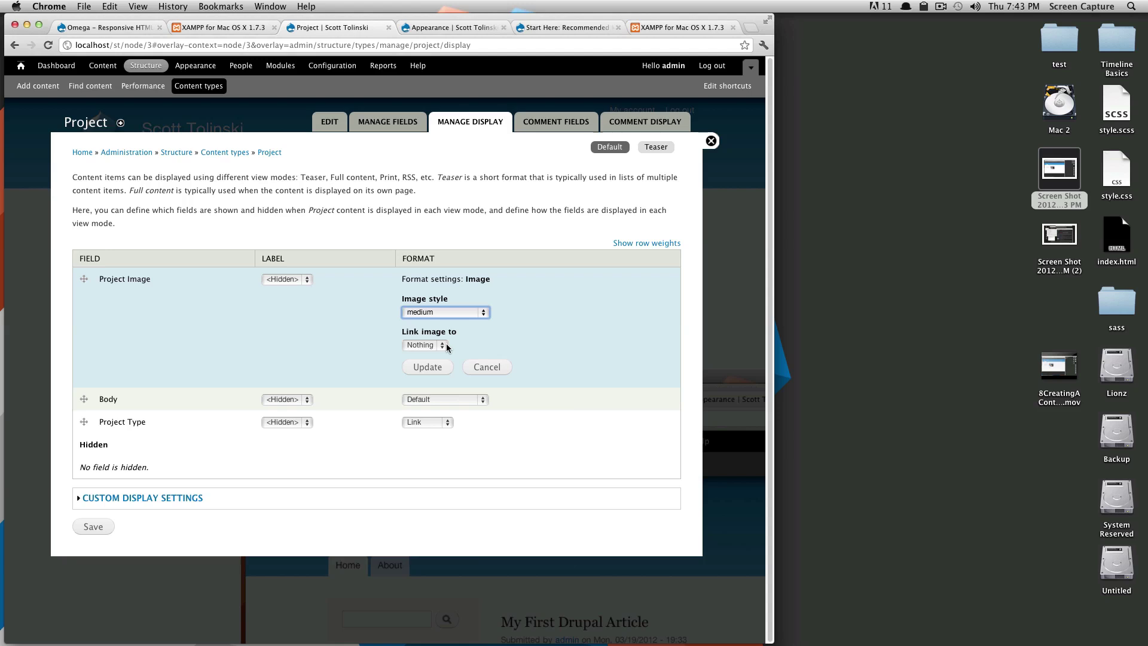
left_click(421, 367)
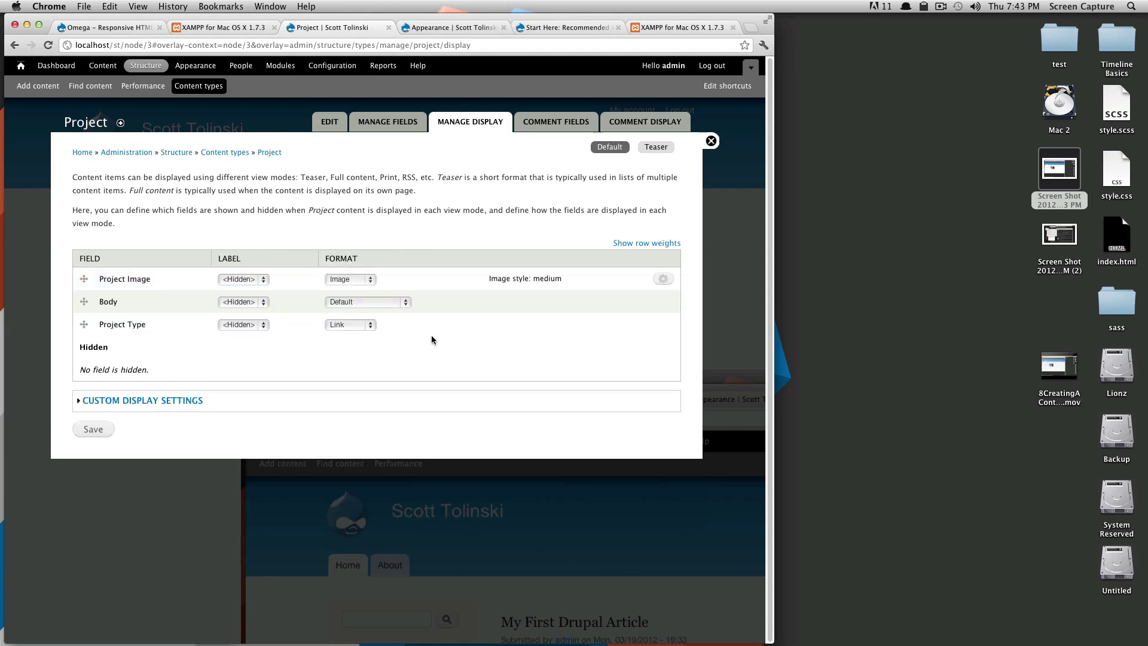
- Move Project Type into Hidden with format <Hidden> and save the display settings
left_click_drag(561, 280, 494, 279)
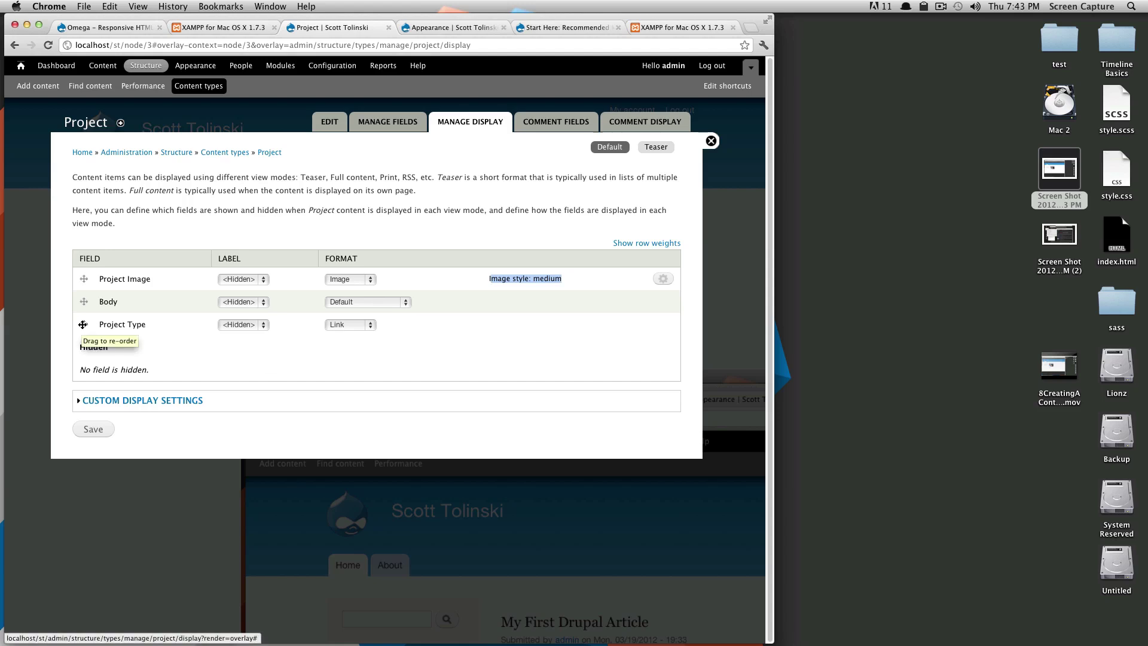
left_click_drag(82, 324, 91, 336)
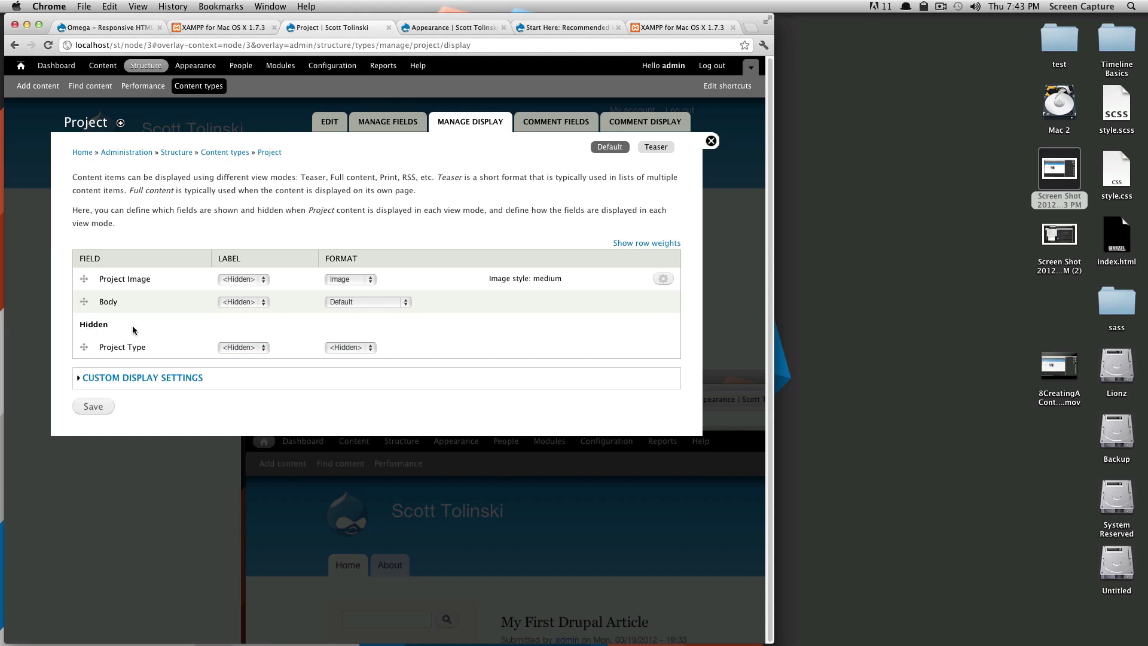
left_click(343, 348)
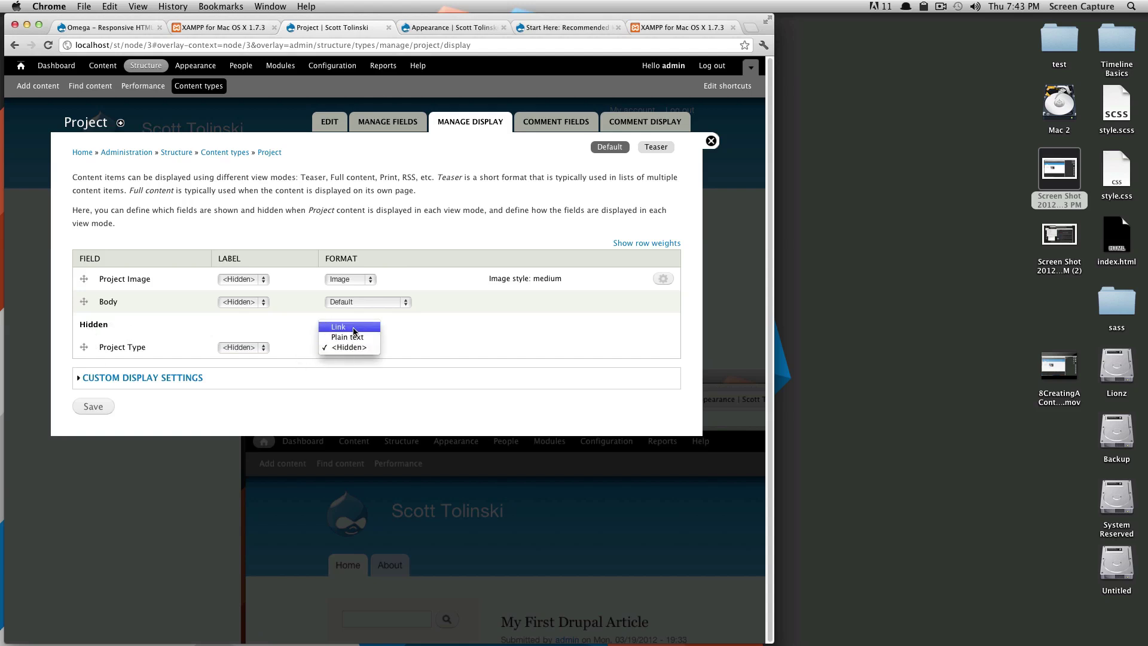
left_click(418, 353)
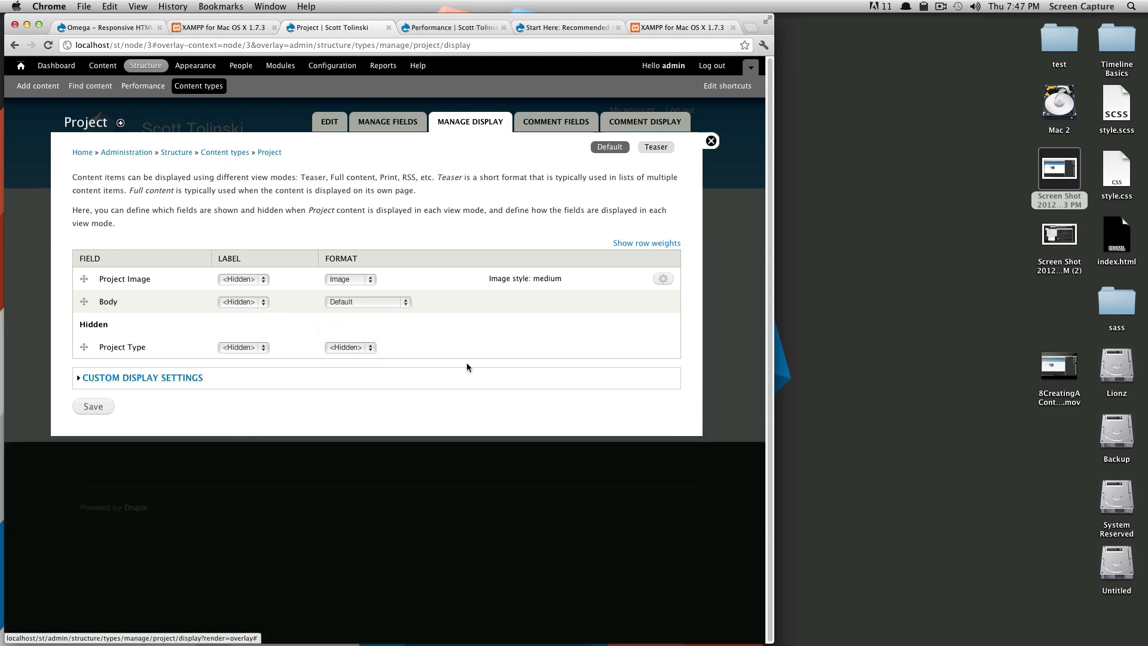
left_click(100, 407)
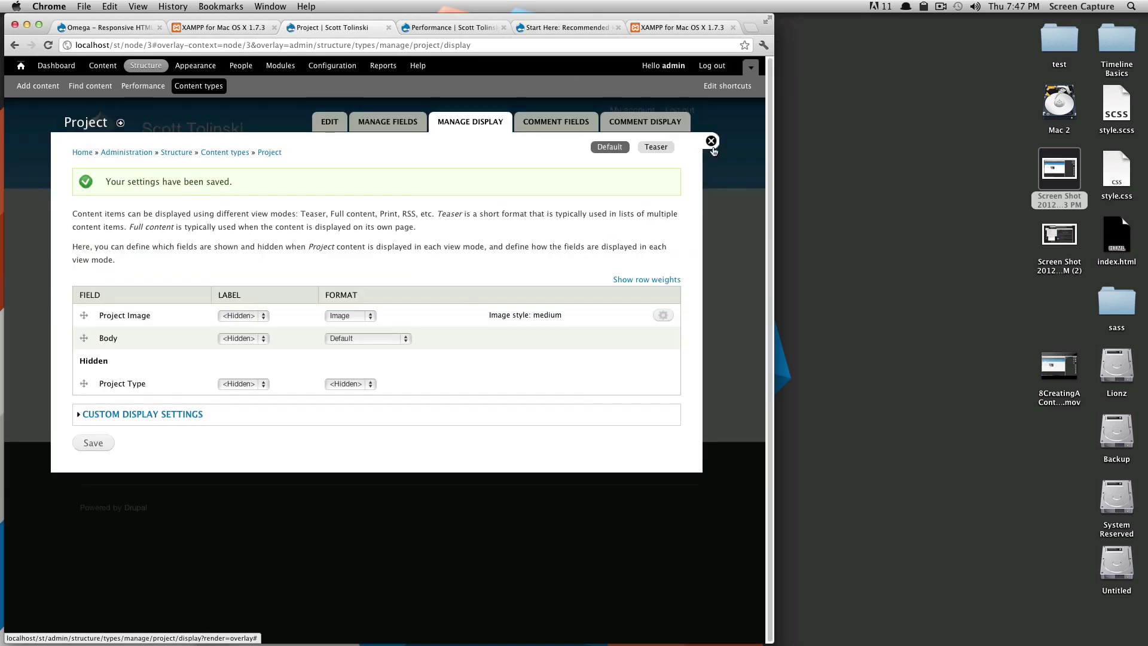
- Close the overlay and check My First Project's title, medium screenshot and unlabelled body text
left_click(711, 141)
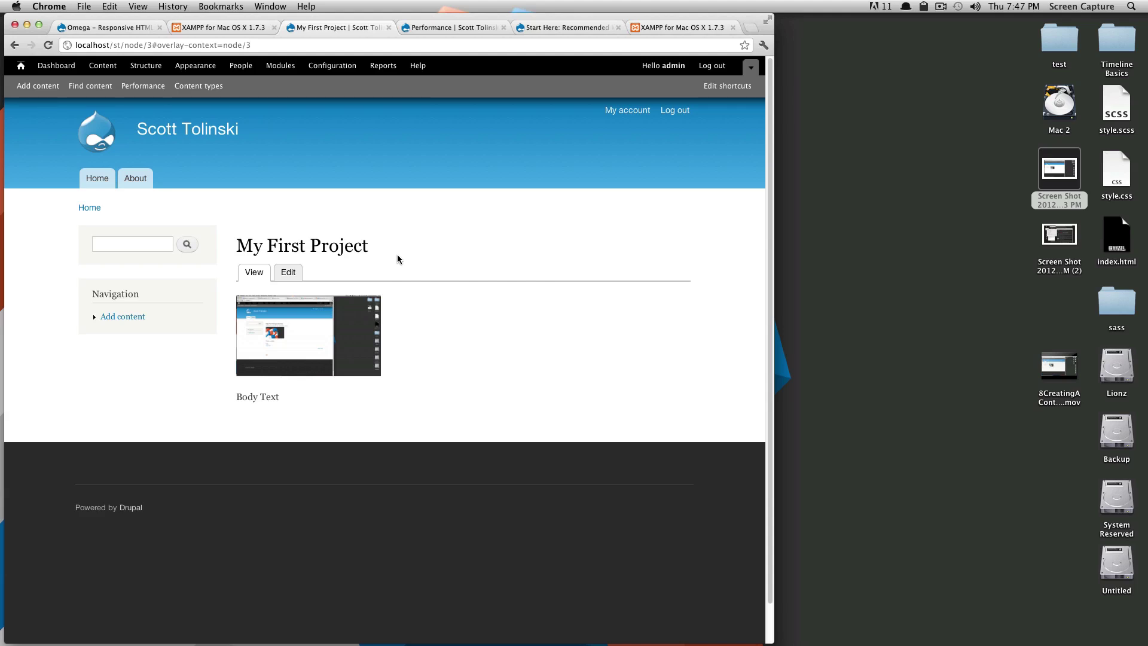
left_click_drag(332, 238, 236, 245)
left_click(379, 249)
triple_click(271, 242)
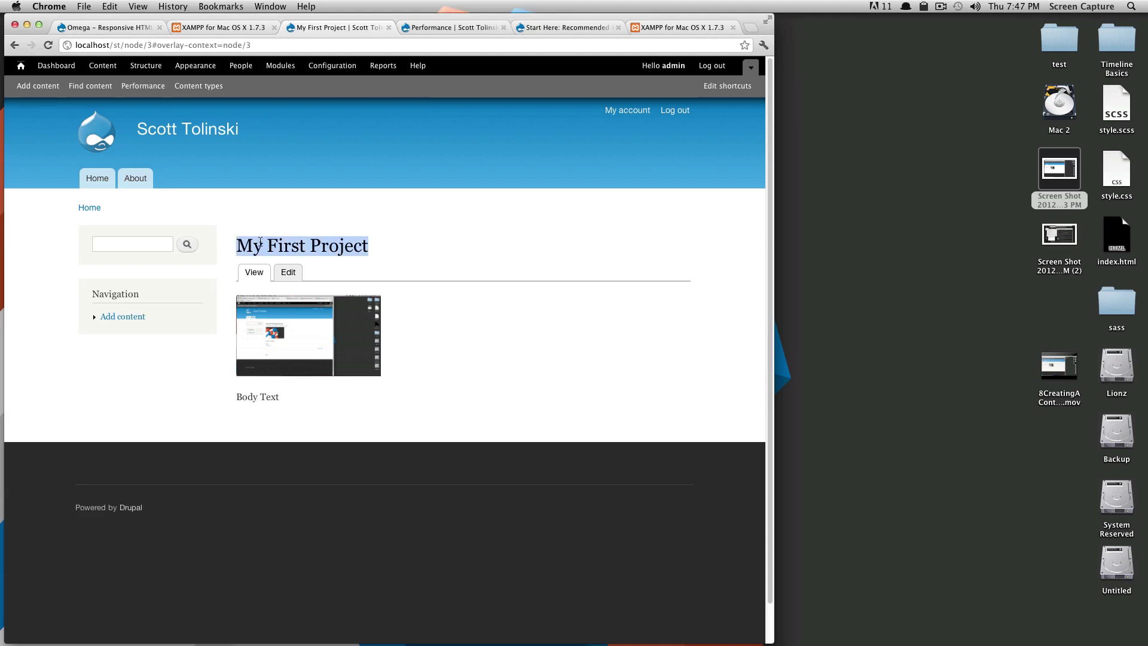
left_click_drag(254, 246, 298, 253)
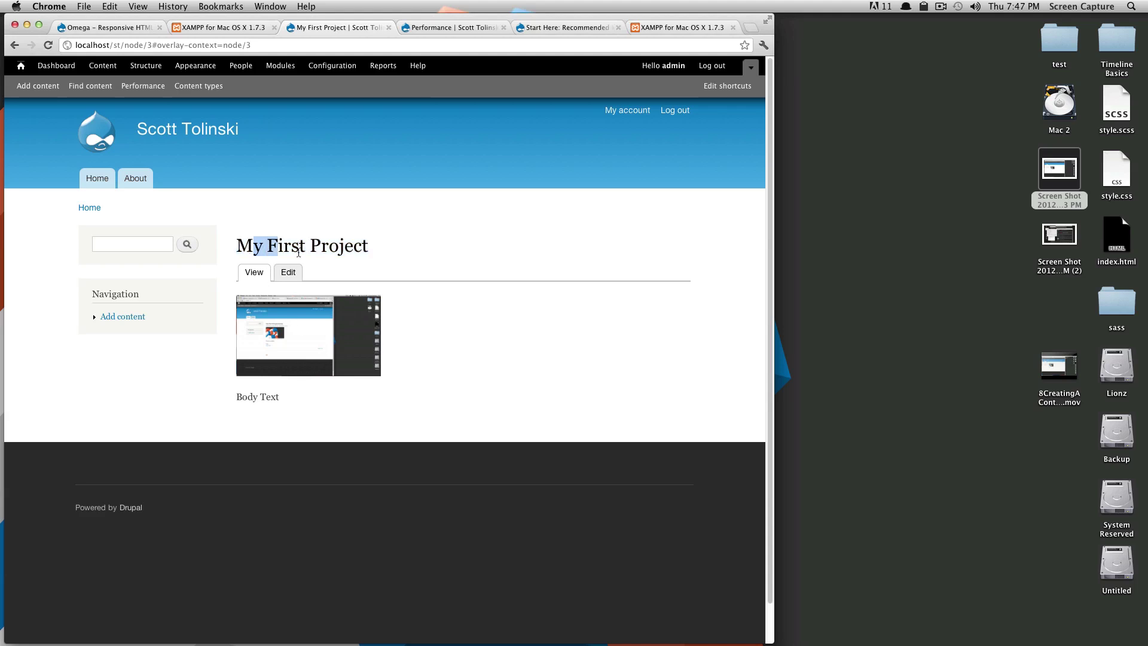
left_click_drag(316, 328, 483, 379)
left_click_drag(300, 396, 231, 395)
left_click(342, 402)
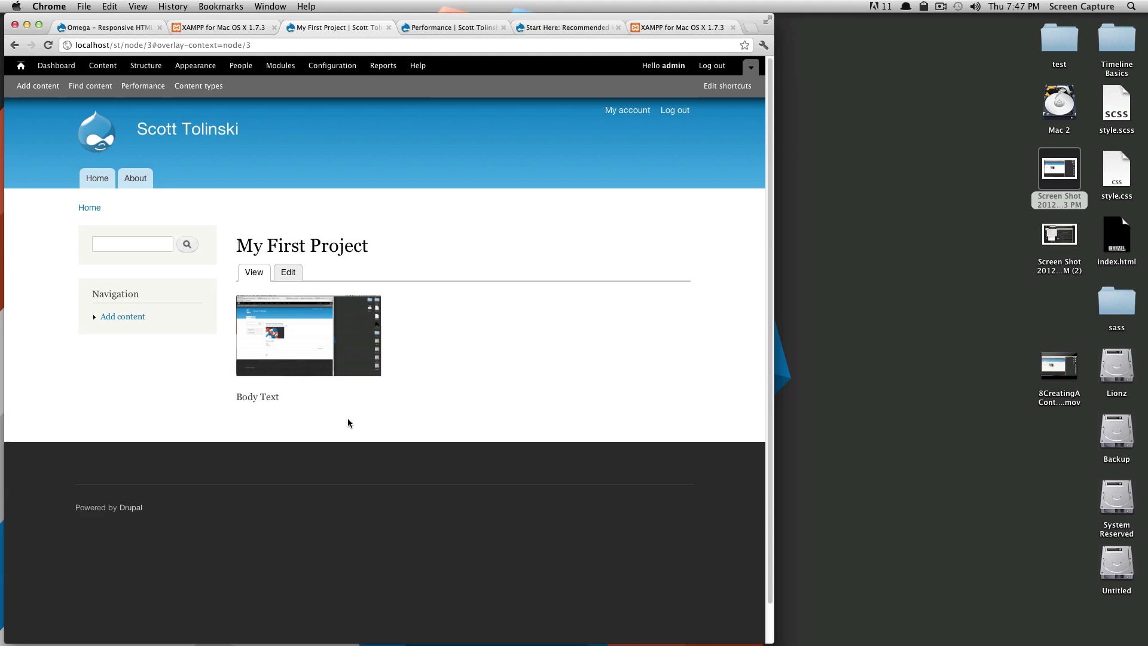